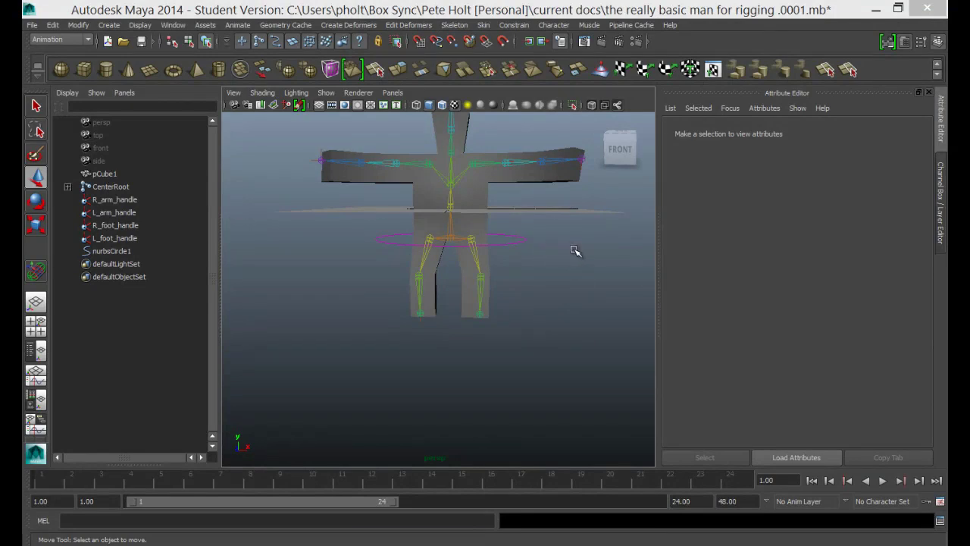
- Tumble the camera up to an elevated three-quarter view of the rigged box man
left_click_drag(553, 240, 520, 279, "alt")
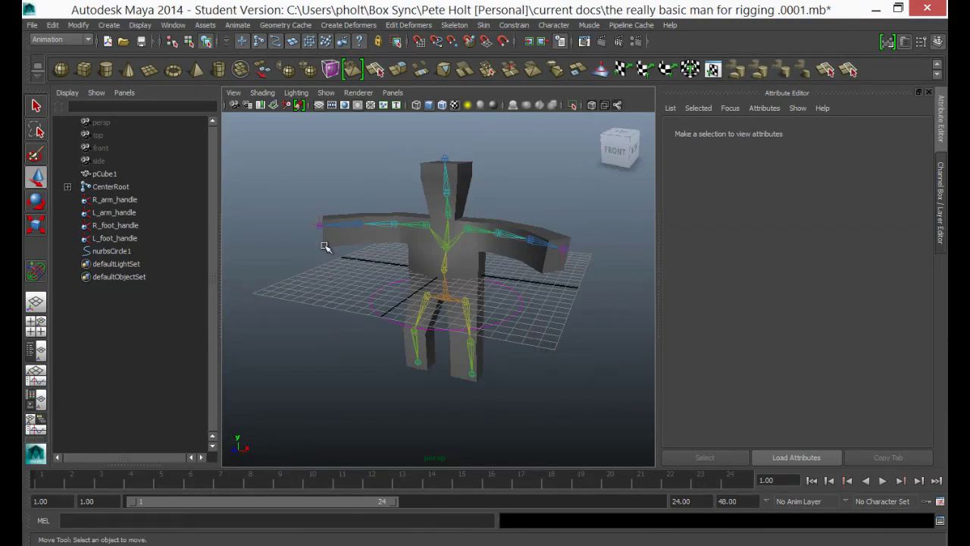
- Check the right and left arm and foot IK handles in the Outliner, then nurbsCircle1
left_click(135, 200)
left_click(127, 213)
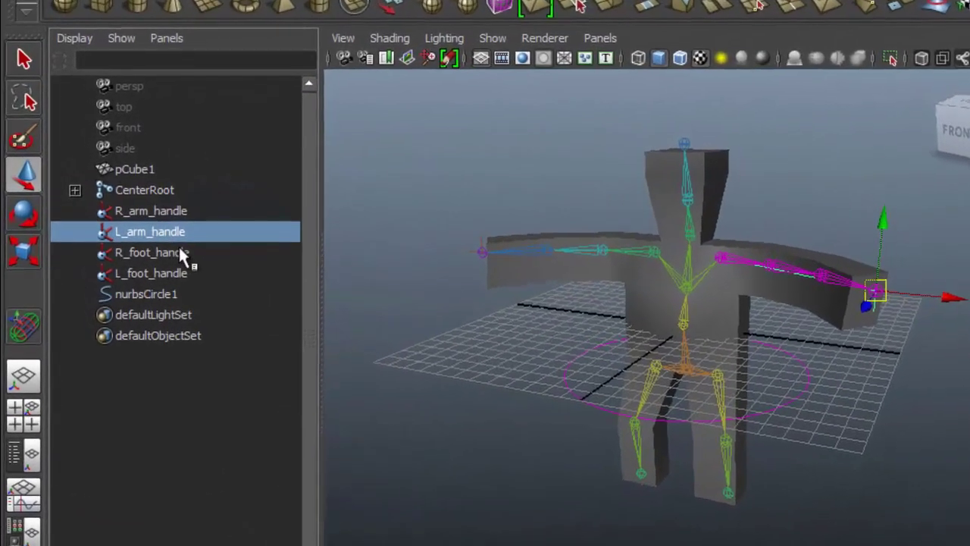
left_click(179, 250)
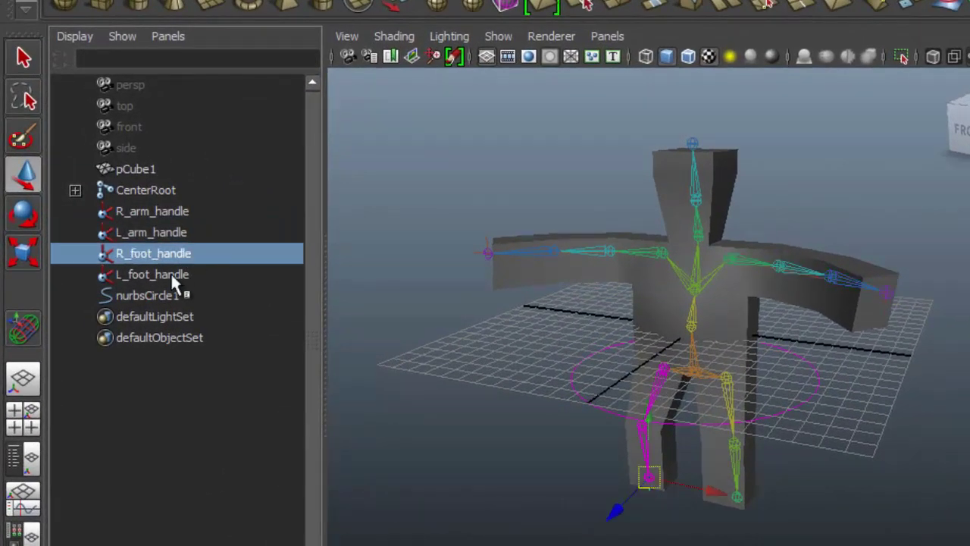
left_click(171, 274)
left_click(176, 295)
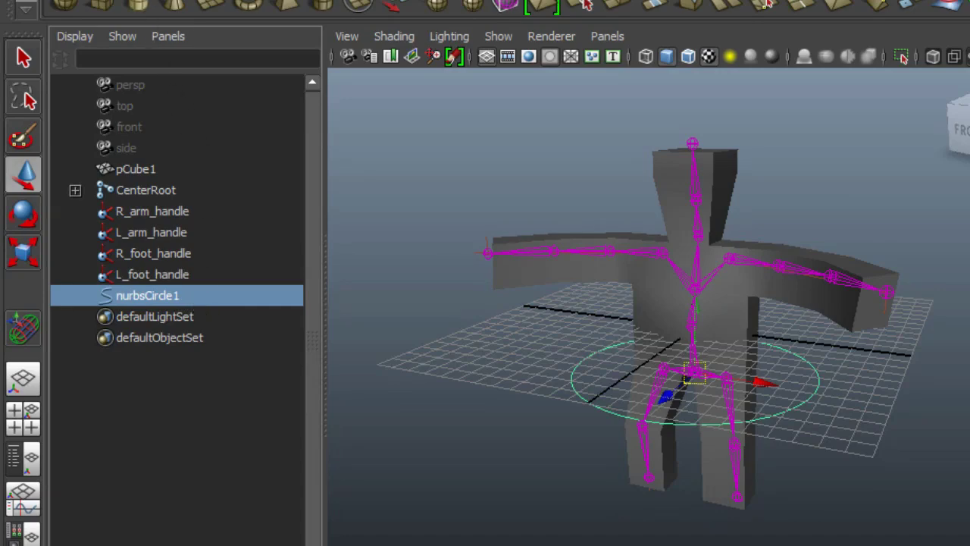
- Browse Create > NURBS Primitives, dismiss it, and load nurbsCircle1 in the Attribute Editor
left_click(108, 26)
mouse_move(151, 53)
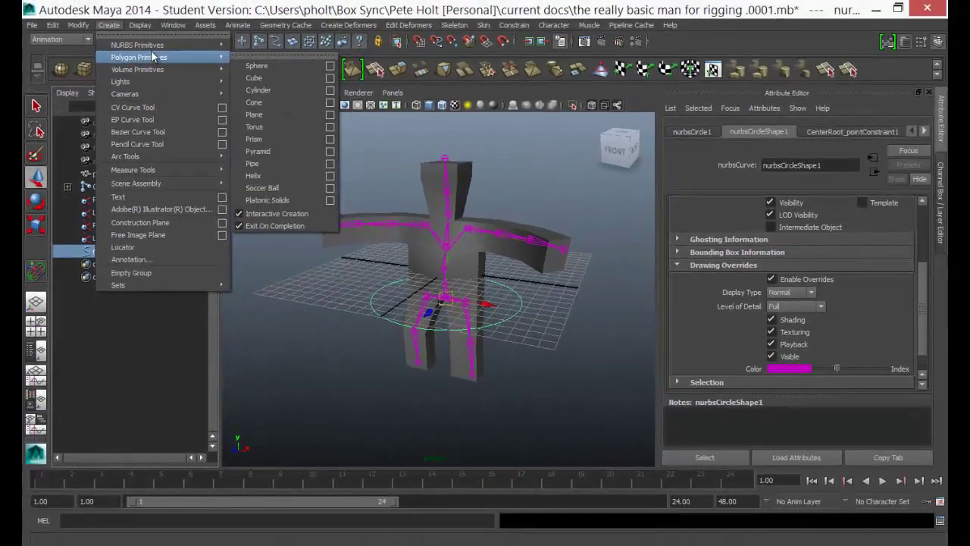
mouse_move(193, 44)
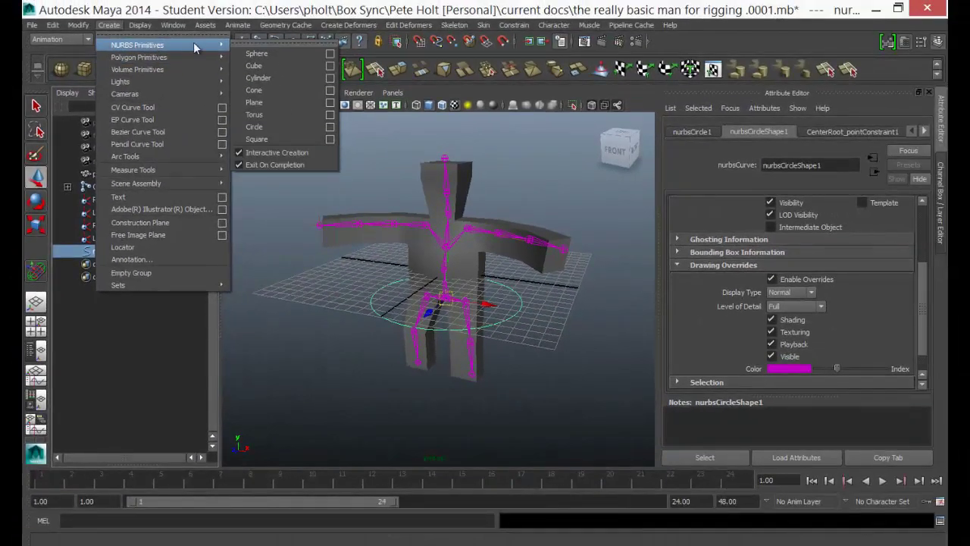
left_click(372, 303)
left_click(375, 301)
left_click(372, 302)
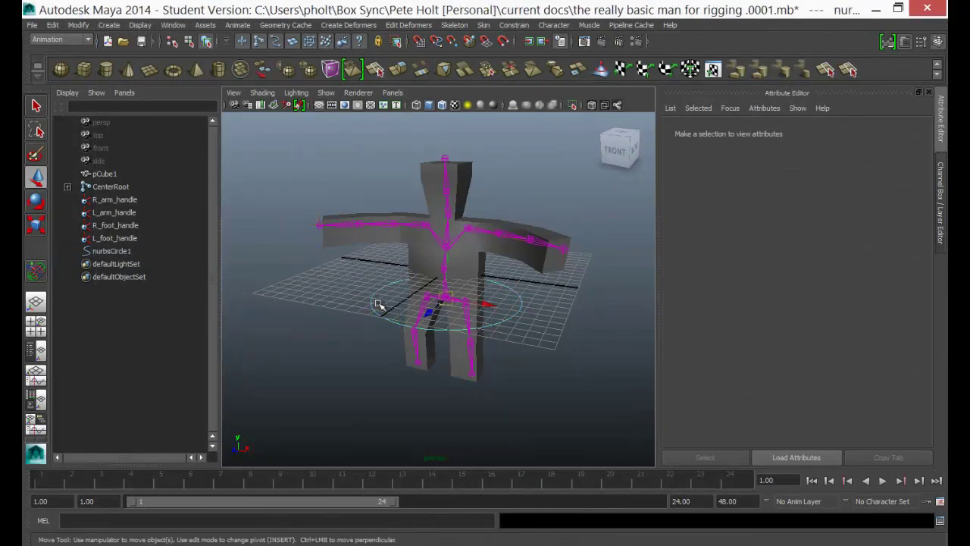
left_click(516, 25)
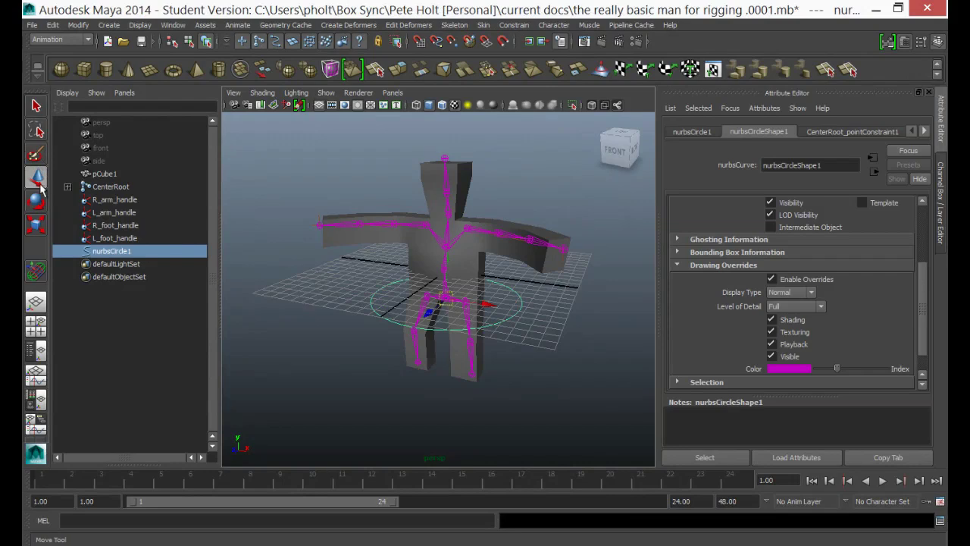
- Spin the rig around its vertical axis with the Rotate tool and reselect nurbsCircle1
left_click(35, 201)
mouse_move(390, 308)
left_mouse_down()
mouse_move(376, 308)
mouse_move(390, 318)
left_mouse_up()
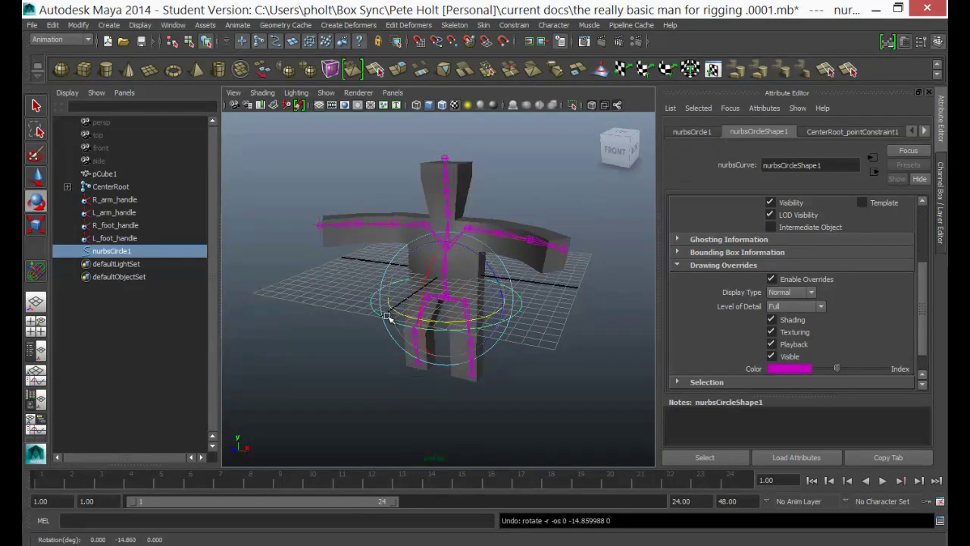
left_click(356, 318)
left_click(381, 310)
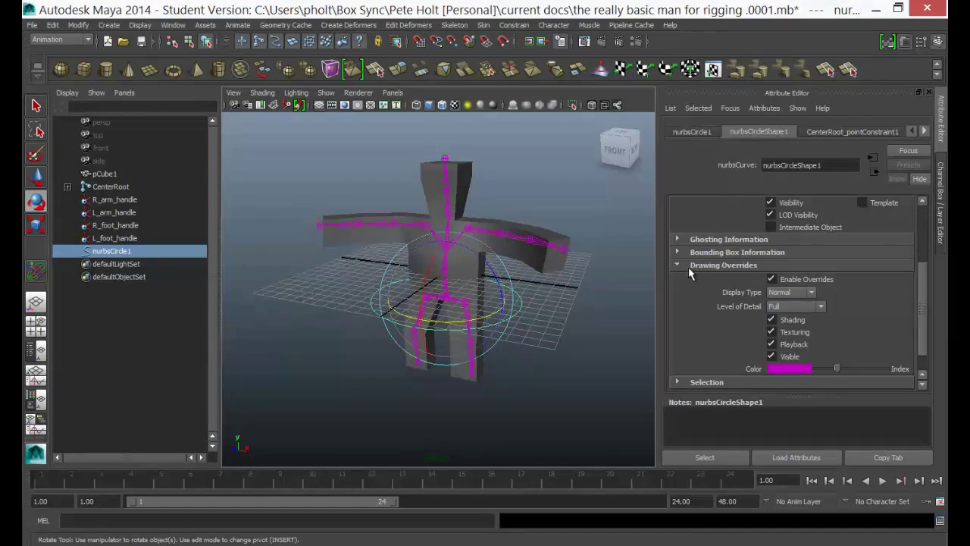
- Enable drawing overrides on nurbsCircle1, set its override colour to white, and deselect it
left_click(771, 278)
left_click_drag(835, 369, 854, 371)
left_click(588, 297)
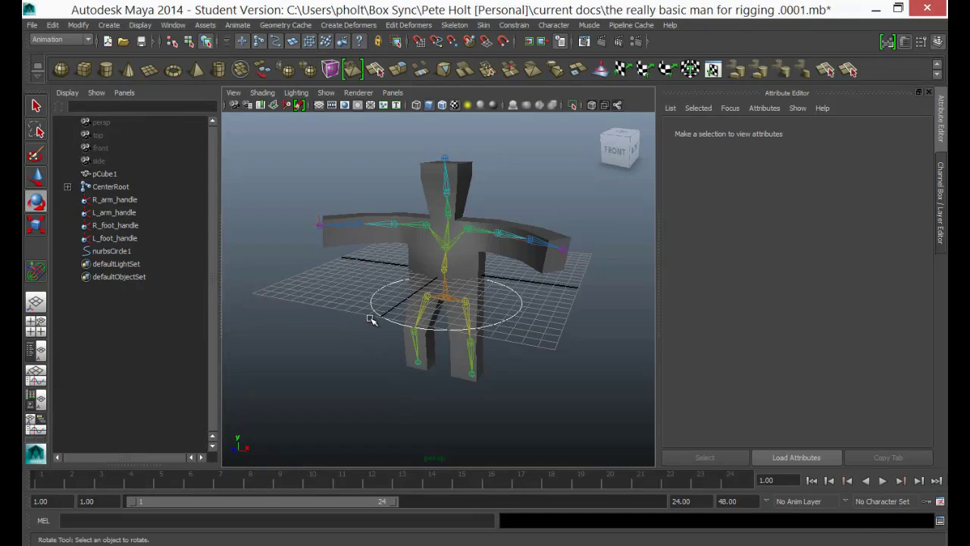
- Select R_foot_handle with the Move tool and orbit in toward the right knee
left_click(408, 366)
key("w")
left_click_drag(389, 325, 520, 325, "alt")
scroll(410, 365, "up", 5)
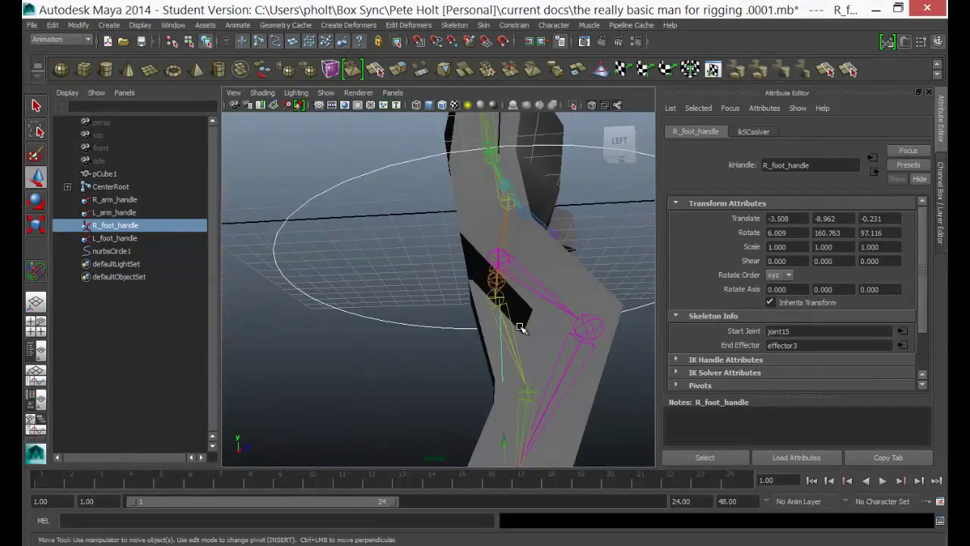
scroll(500, 327, "down", 4)
left_click_drag(463, 336, 455, 330, "alt")
scroll(444, 317, "up", 4)
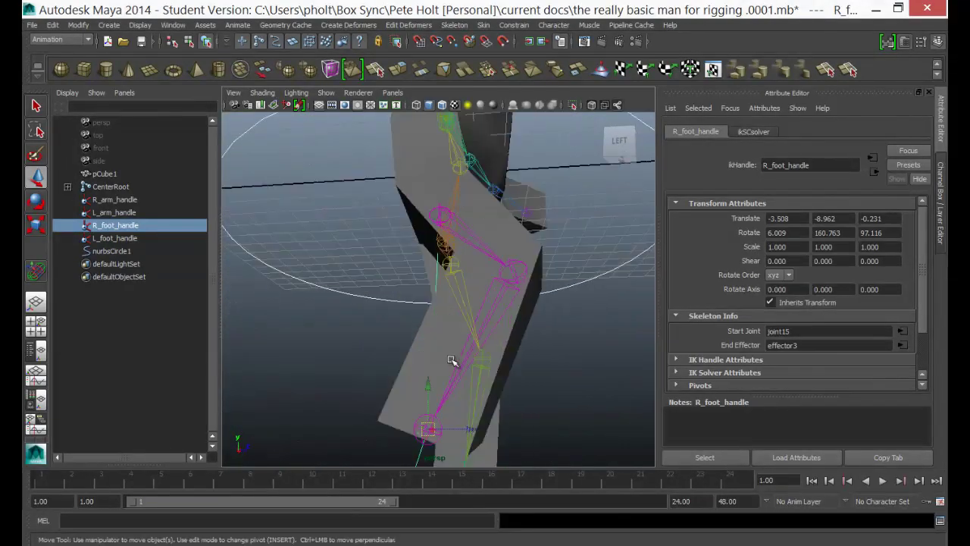
- Drag R_foot_handle to bend the right leg, inspect it from several angles, then undo
left_click_drag(429, 431, 532, 374)
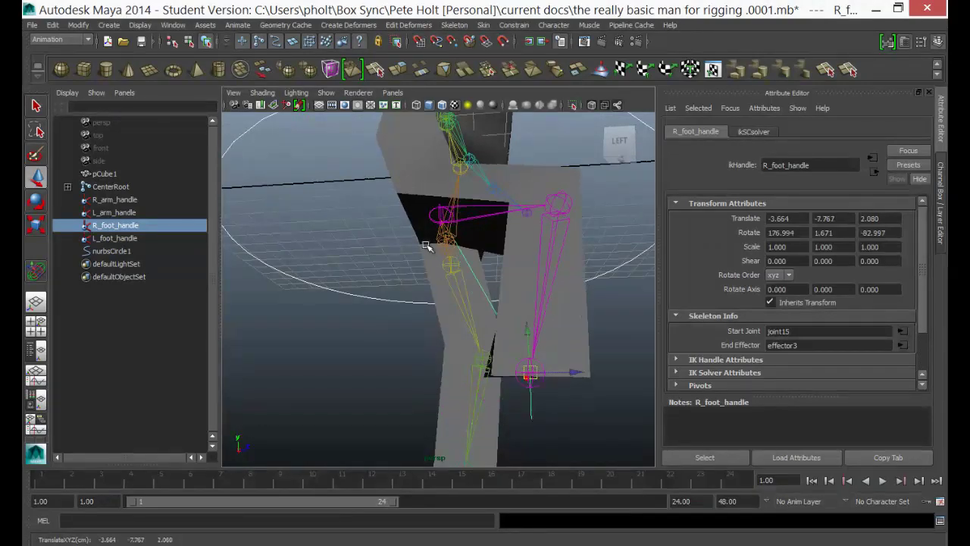
left_click_drag(447, 295, 372, 240, "alt")
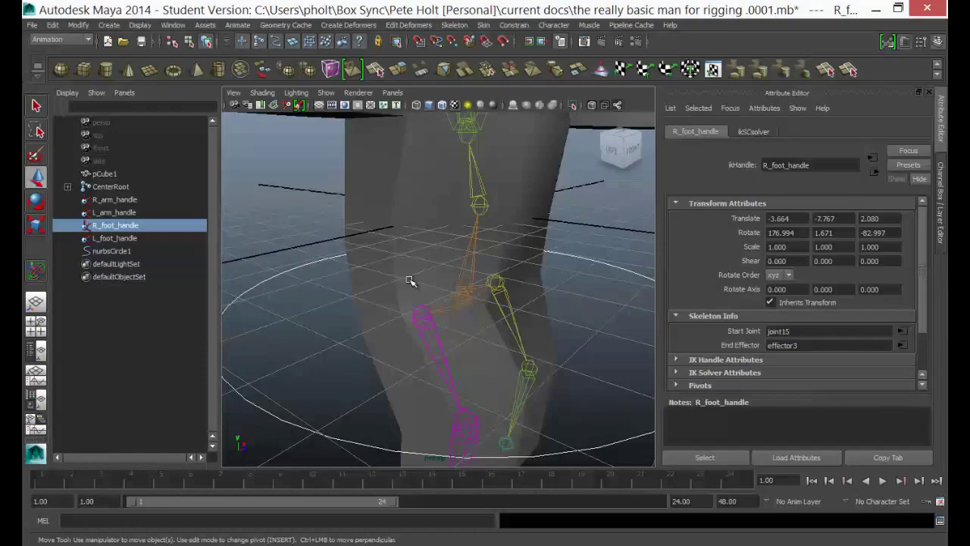
scroll(413, 285, "down", 2)
left_click_drag(429, 353, 461, 336, "alt")
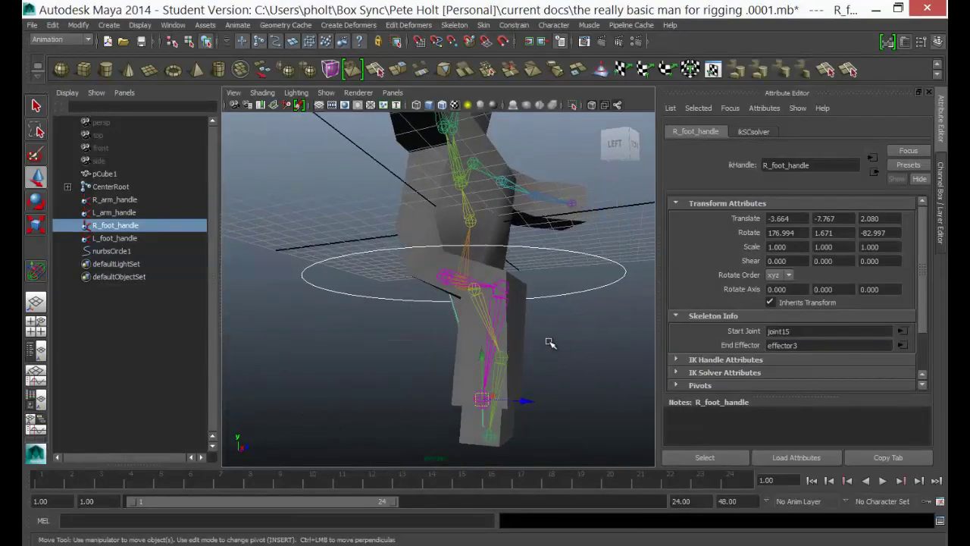
left_click_drag(554, 341, 456, 377, "alt")
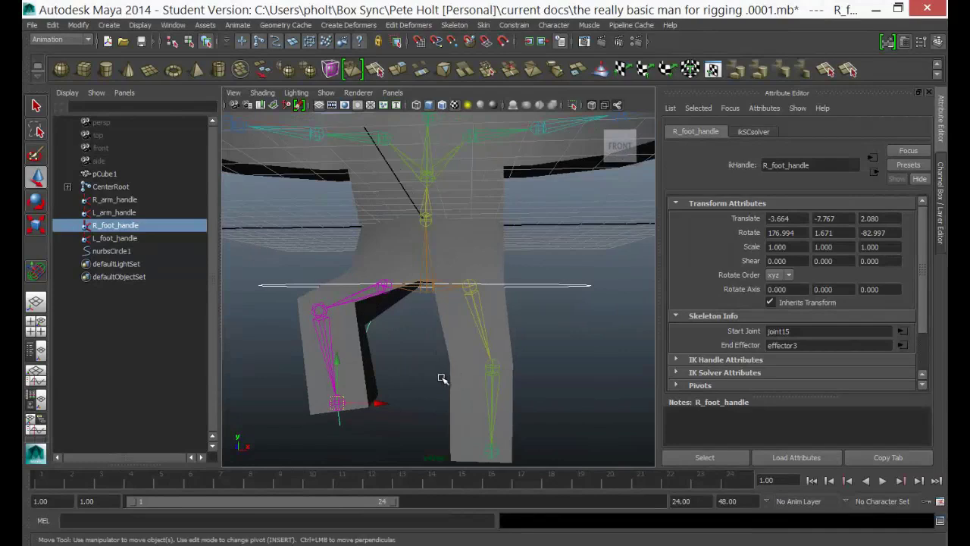
key("ctrl+z")
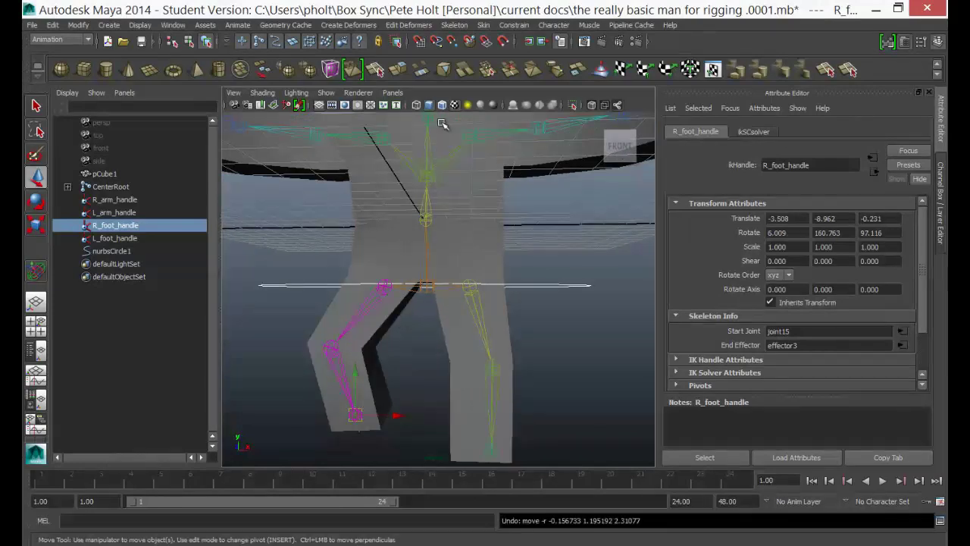
- Select the CenterRoot joint and return the skeleton to its bind pose
left_click(464, 28)
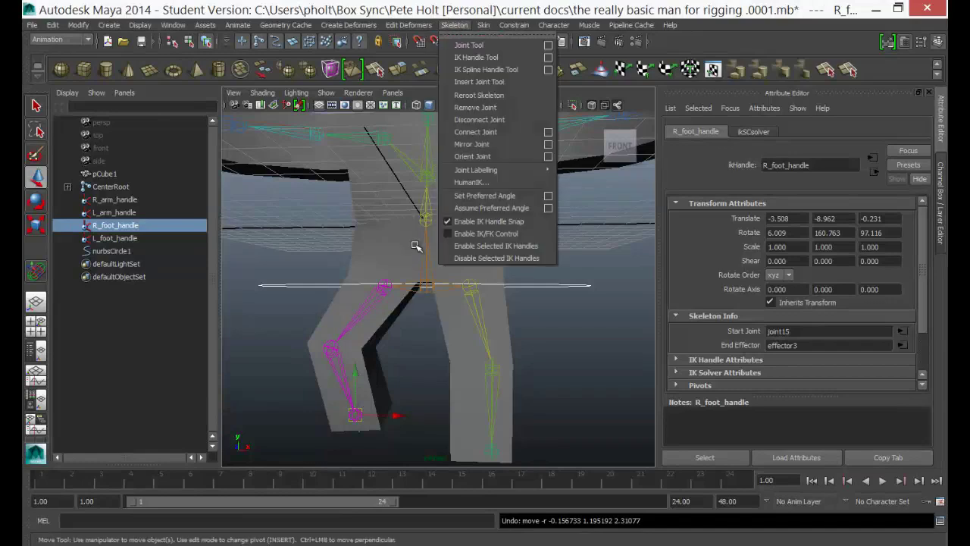
left_click(428, 290)
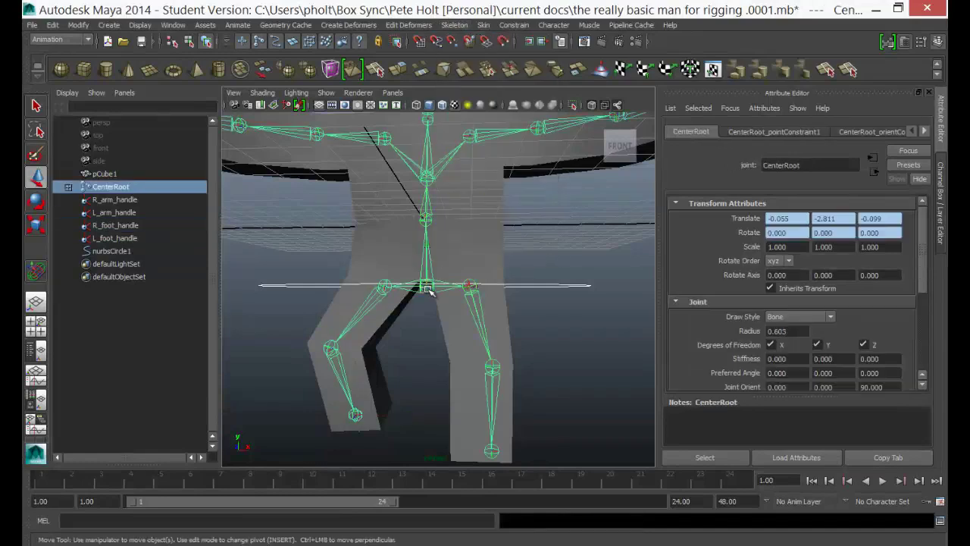
left_click(482, 25)
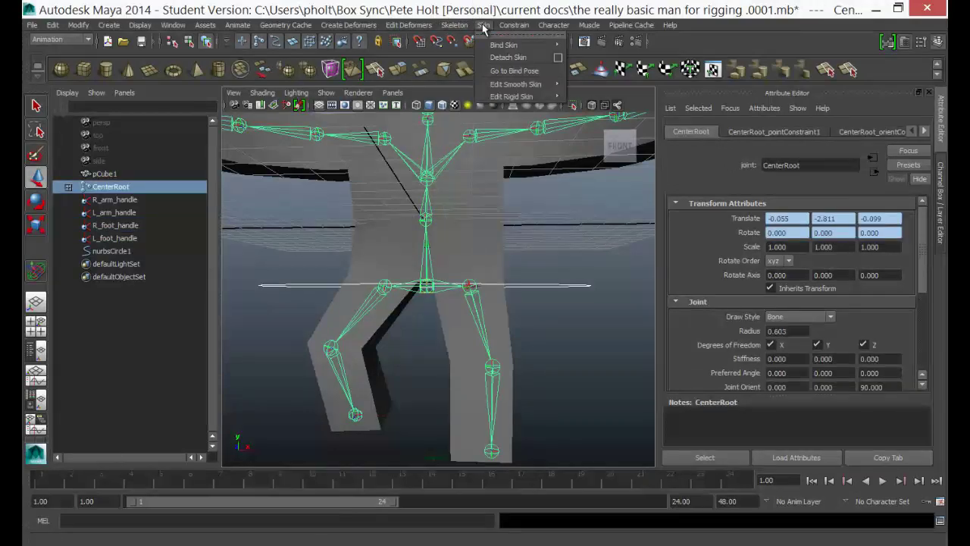
left_click(507, 69)
- Frame the legs, move L_foot_handle to bend the left leg, then undo the move
key("w")
key("f")
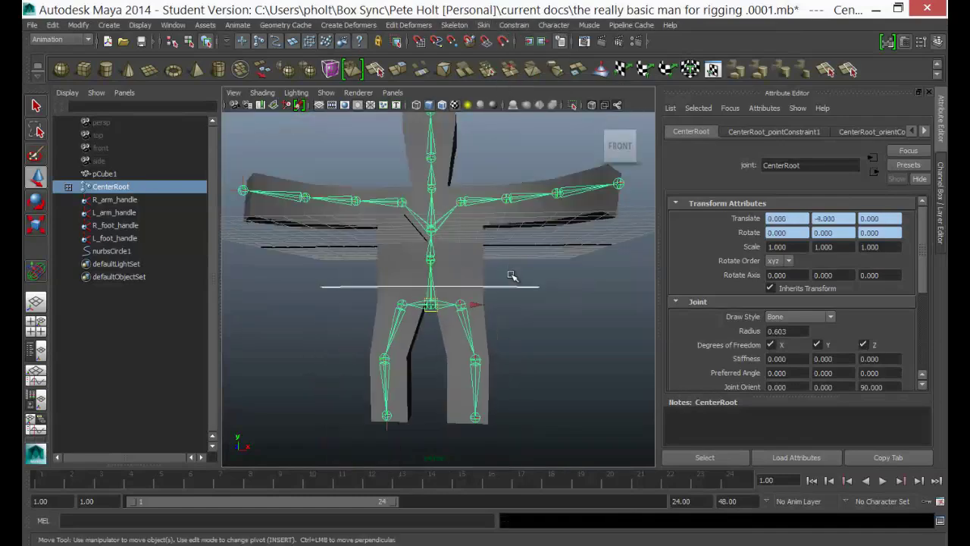
scroll(462, 356, "up", 2)
middle_click_drag(464, 357, 450, 255, "alt")
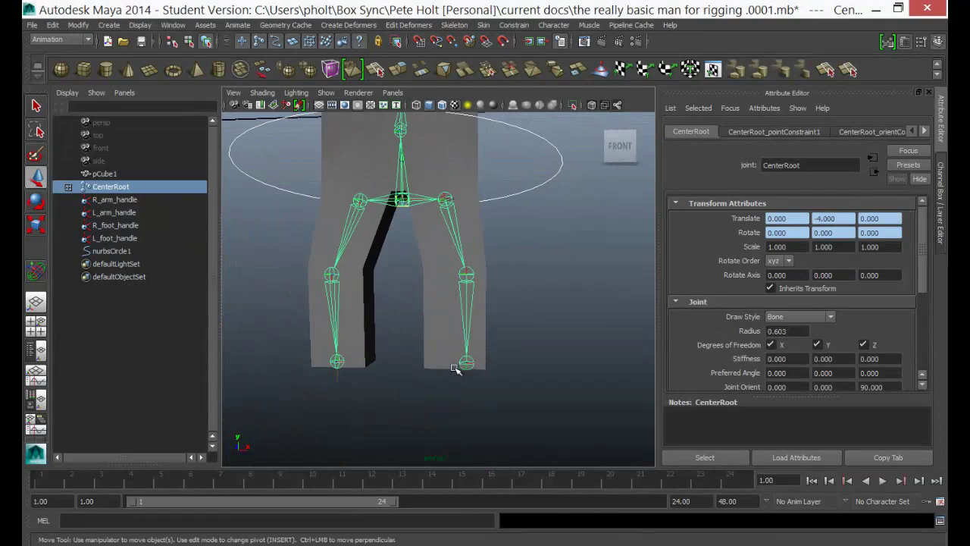
left_click(134, 238)
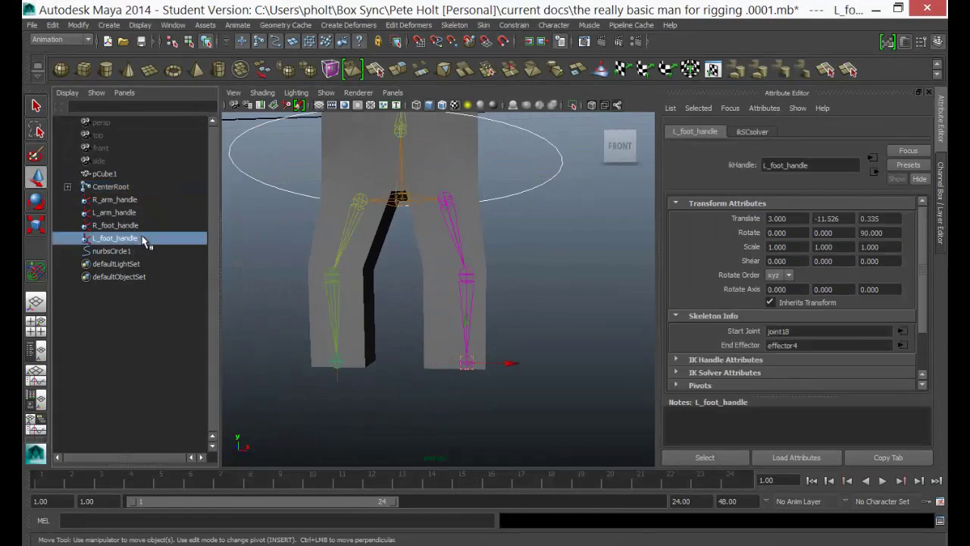
left_click_drag(466, 364, 492, 340)
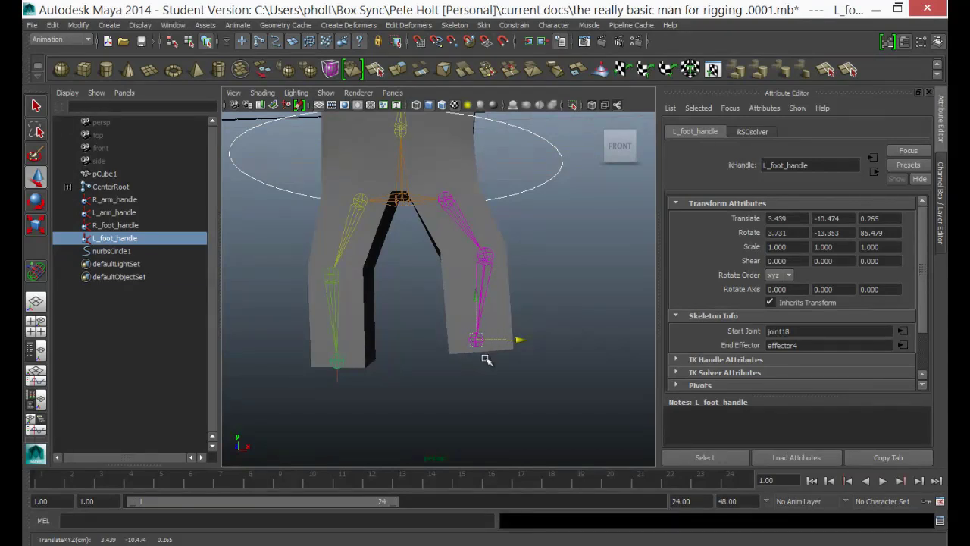
key("ctrl+z")
key("ctrl+z")
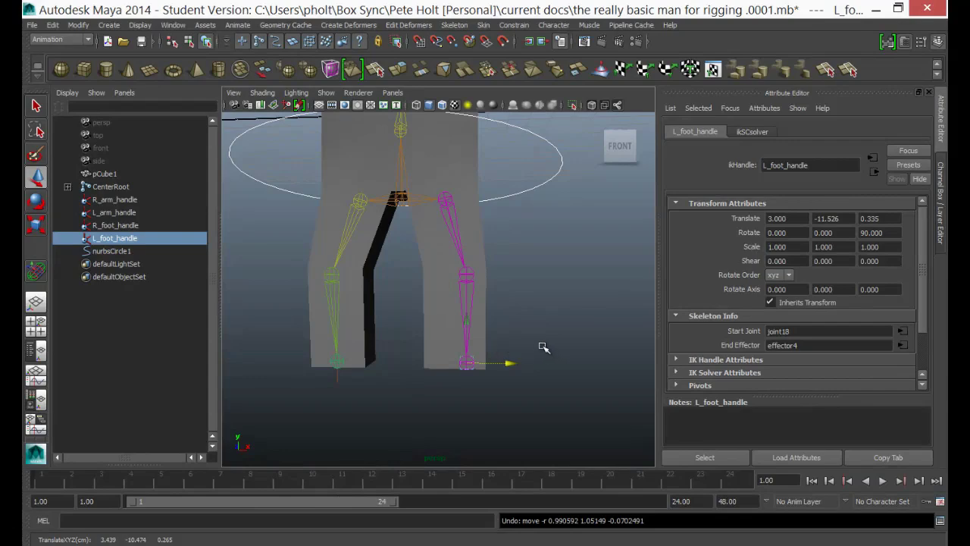
left_click_drag(526, 331, 487, 322, "alt")
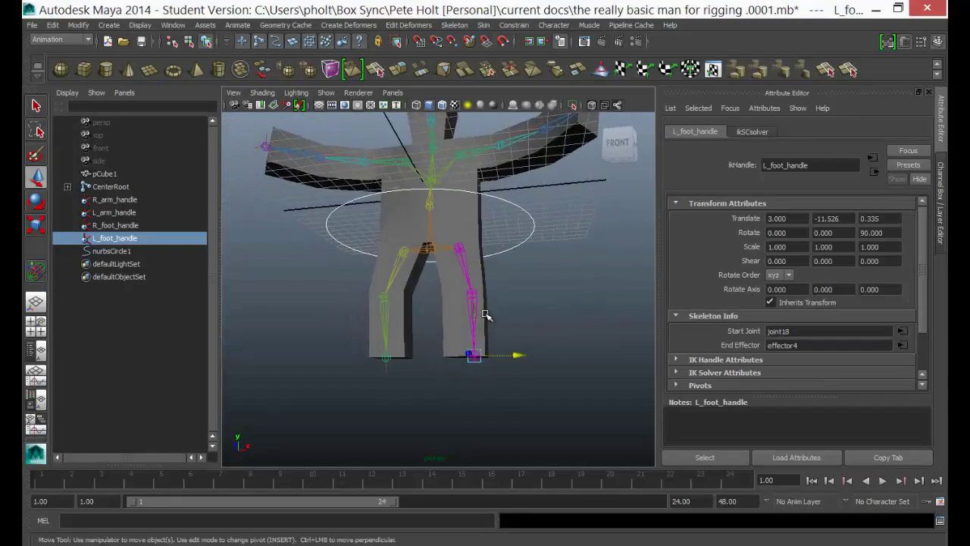
- Open Skin > Edit Smooth Skin to reach the Paint Skin Weights Tool
left_click(483, 25)
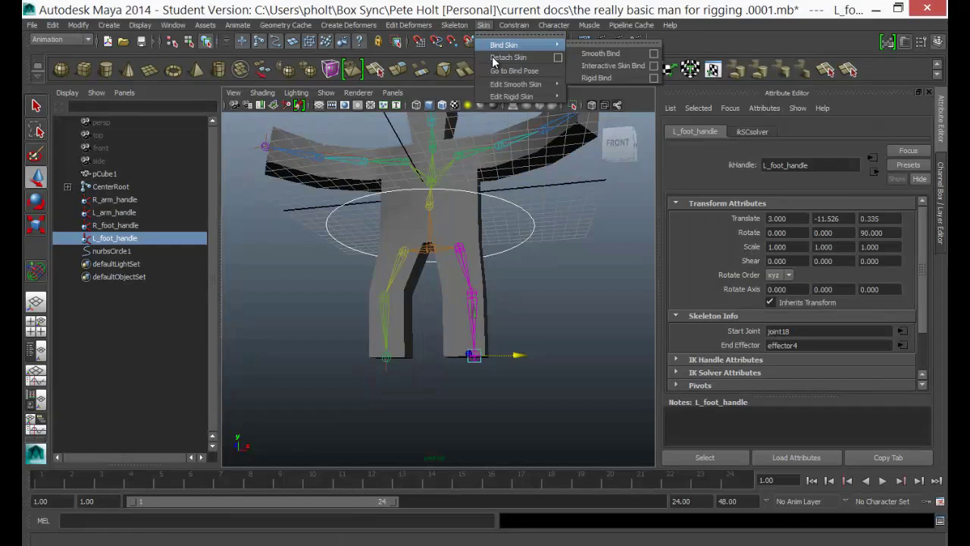
mouse_move(499, 88)
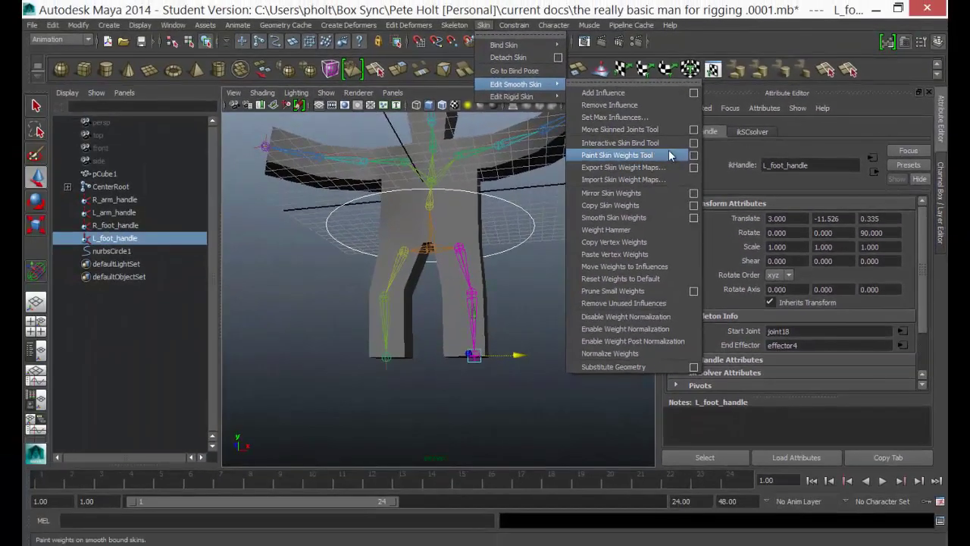
- Pick Paint Skin Weights Tool, switch to single perspective layout with Channel Box, then Select Tool
left_click(663, 154)
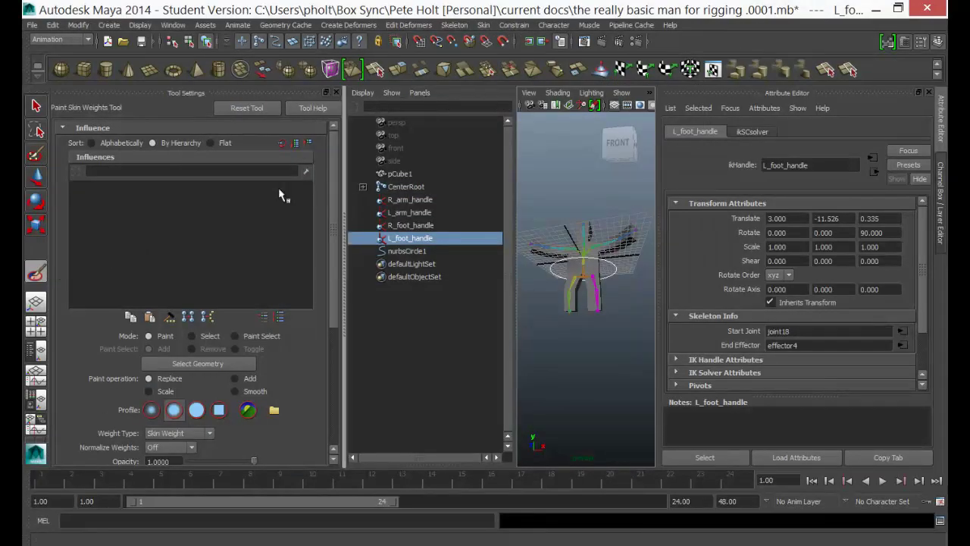
left_click(35, 303)
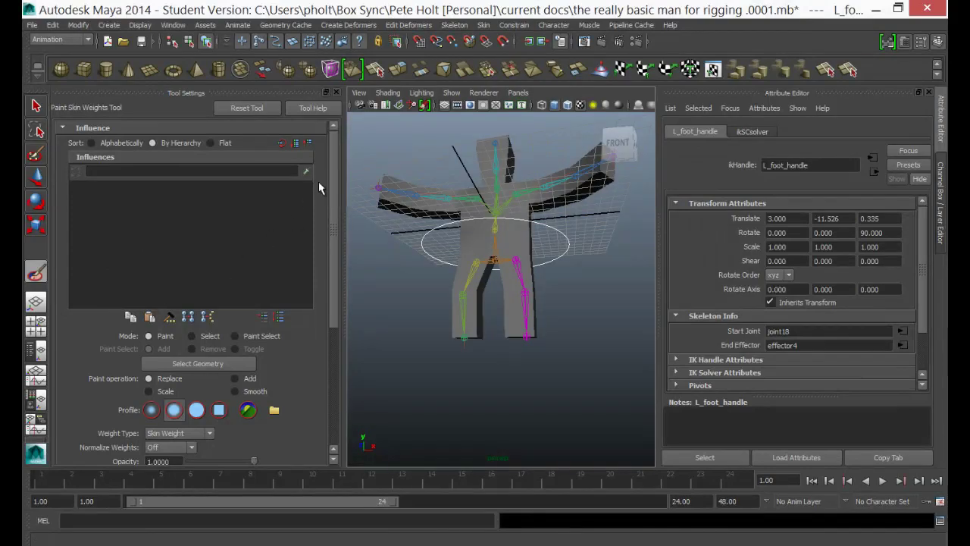
left_click(929, 92)
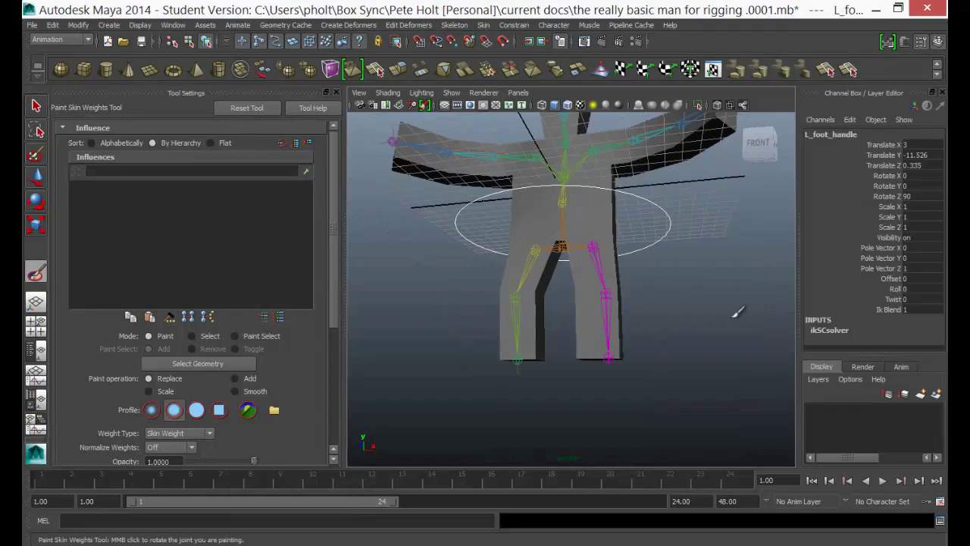
scroll(620, 282, "up", 3)
scroll(620, 282, "down", 3)
left_click(35, 106)
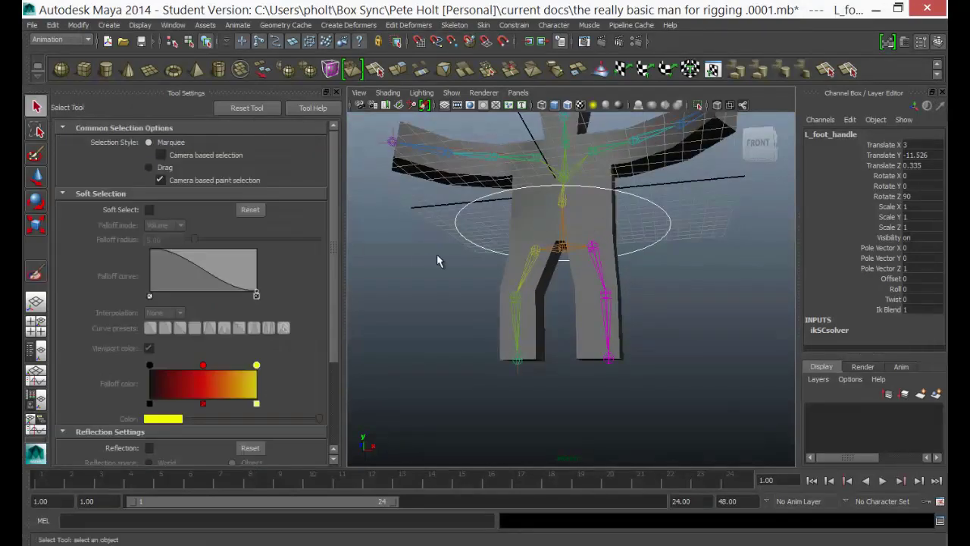
- Select the pCube1 body mesh and open the Paint Skin Weights Tool settings for it
left_click(608, 220)
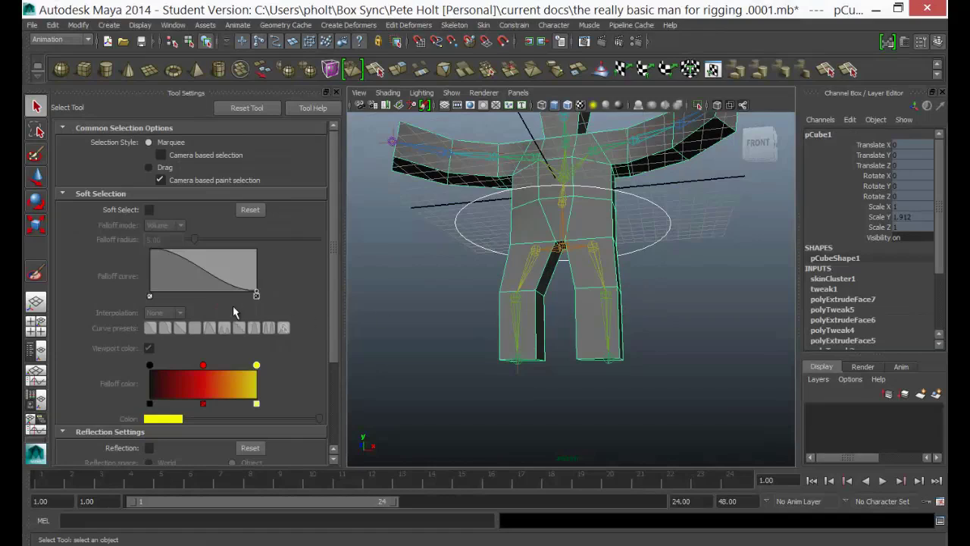
left_click(36, 275)
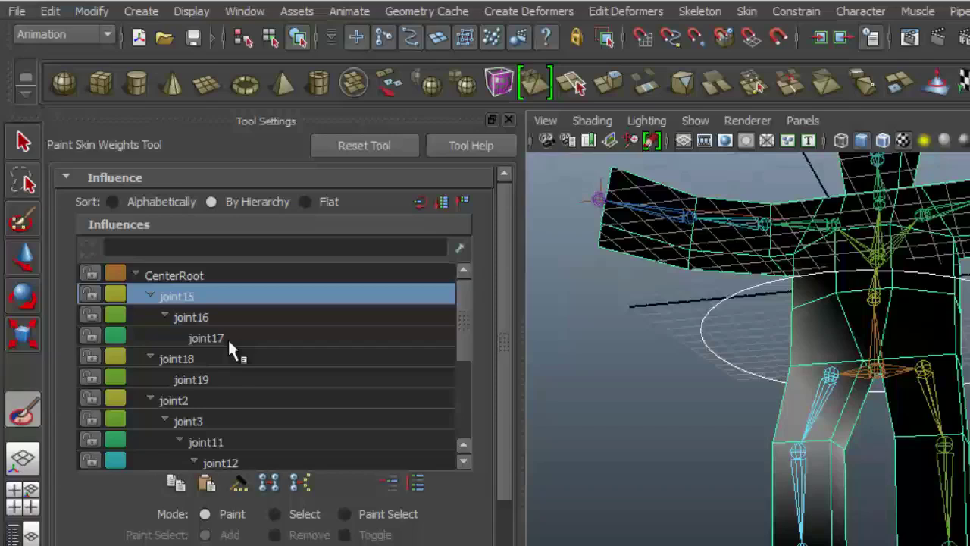
- Choose joint17 in the Influences list and scroll down to the paint operation options
left_click(272, 345)
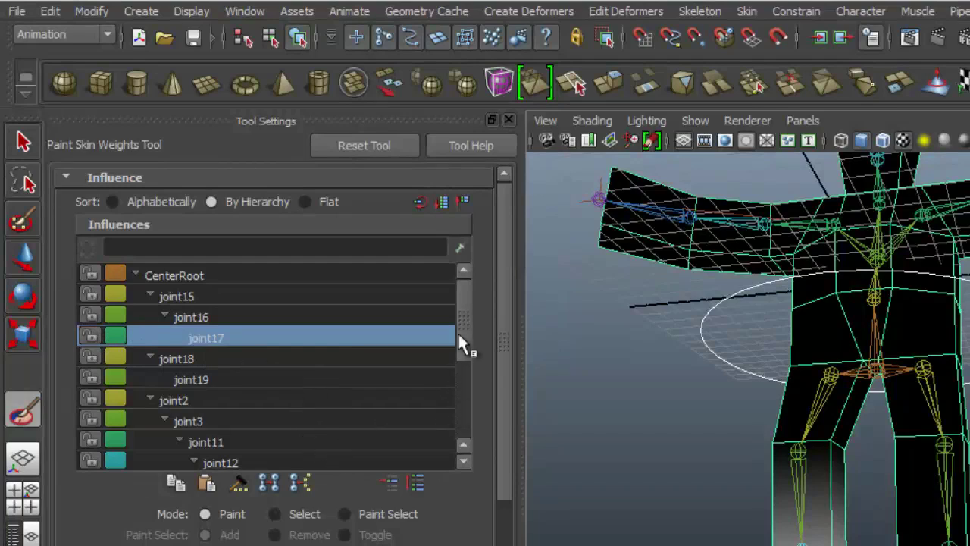
left_click_drag(463, 316, 449, 334)
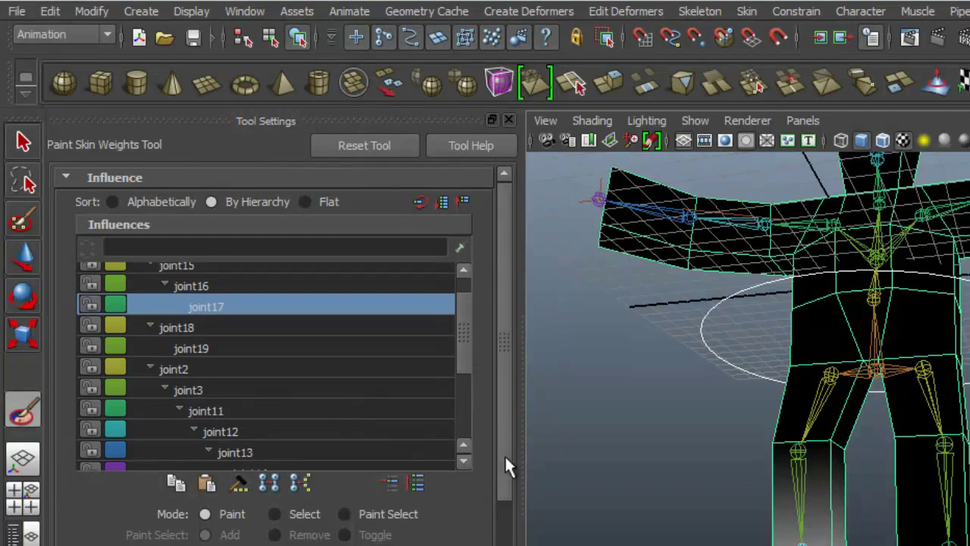
scroll(508, 464, "down", 5)
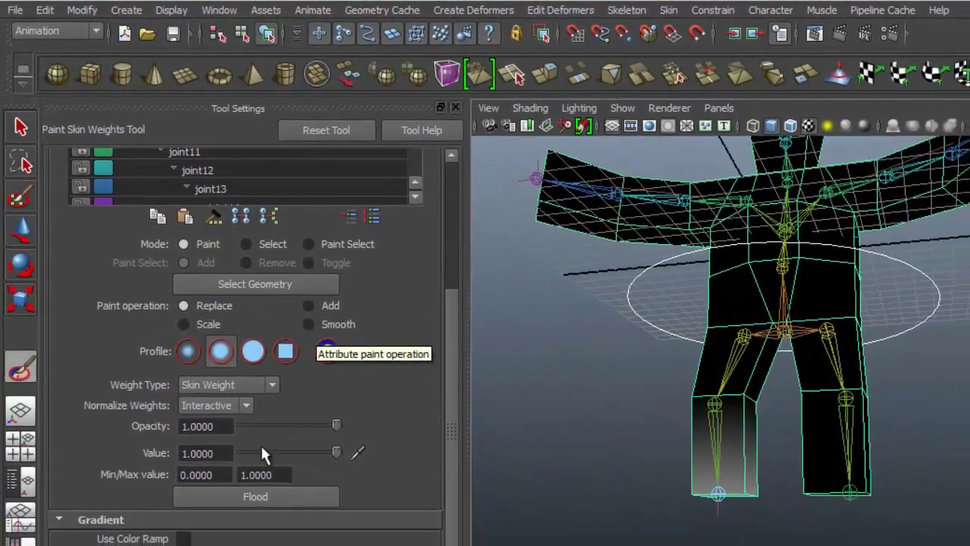
- Flood-smooth the weights, then paint joint17 at full Replace value onto the left lower leg
left_click(310, 325)
left_click(260, 493)
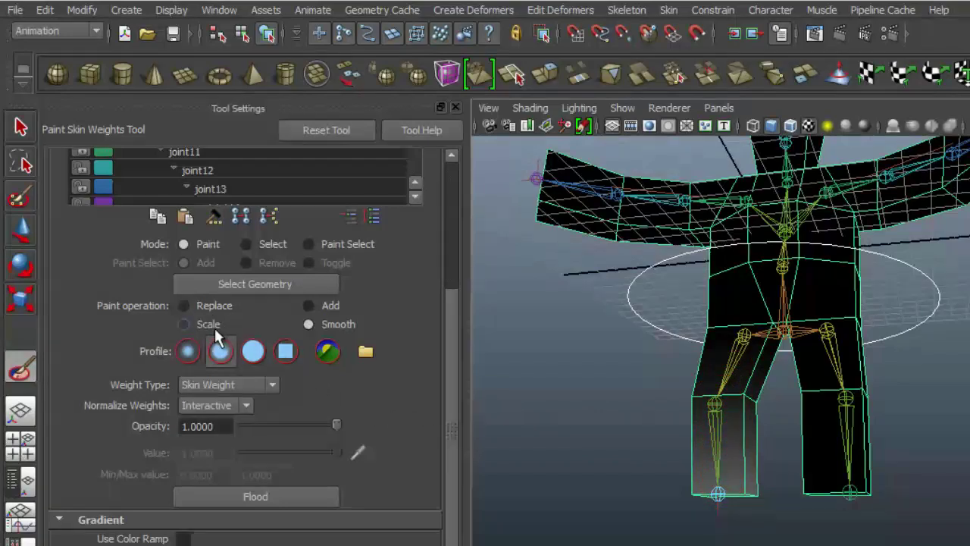
left_click(182, 306)
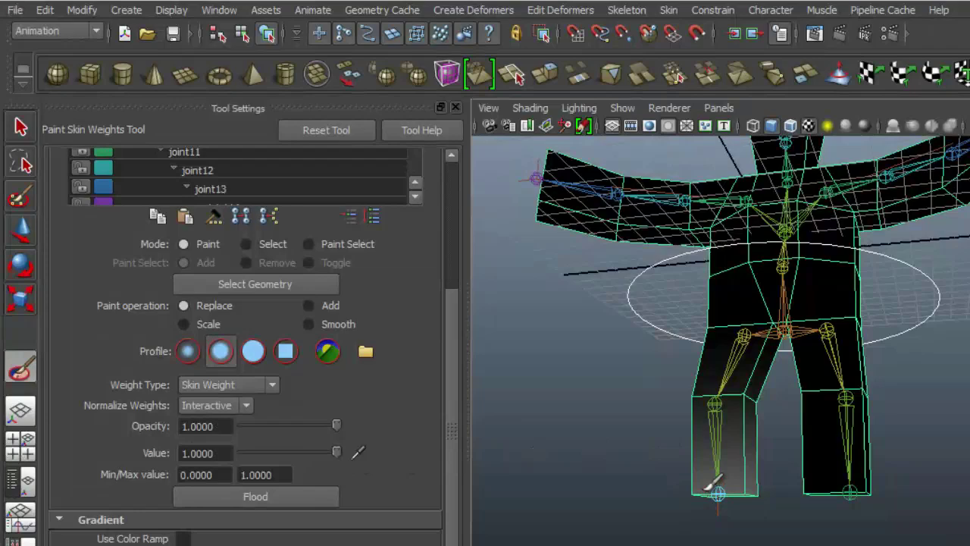
mouse_move(713, 489)
left_mouse_down()
mouse_move(747, 477)
mouse_move(709, 481)
mouse_move(739, 481)
mouse_move(705, 472)
mouse_move(656, 411)
mouse_move(767, 459)
mouse_move(758, 504)
mouse_move(728, 504)
mouse_move(715, 486)
mouse_move(758, 505)
left_mouse_up()
scroll(446, 290, "up", 1)
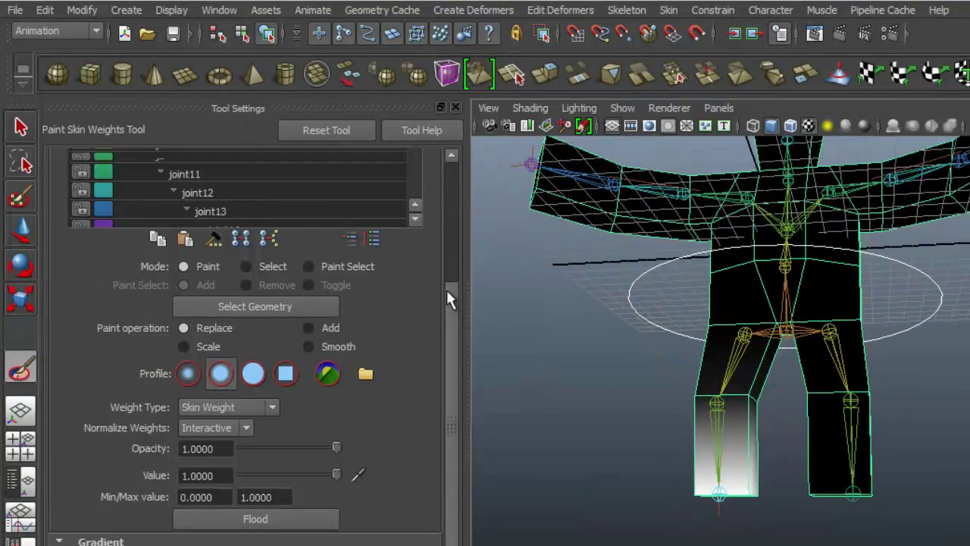
scroll(447, 292, "up", 5)
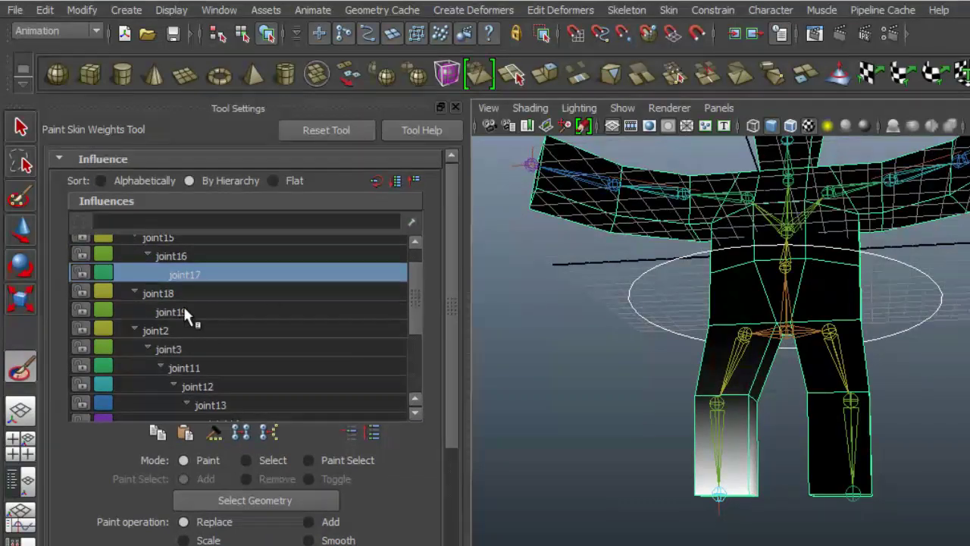
- Select joint19 as the influence and paint its weight over the right lower leg
left_click(187, 310)
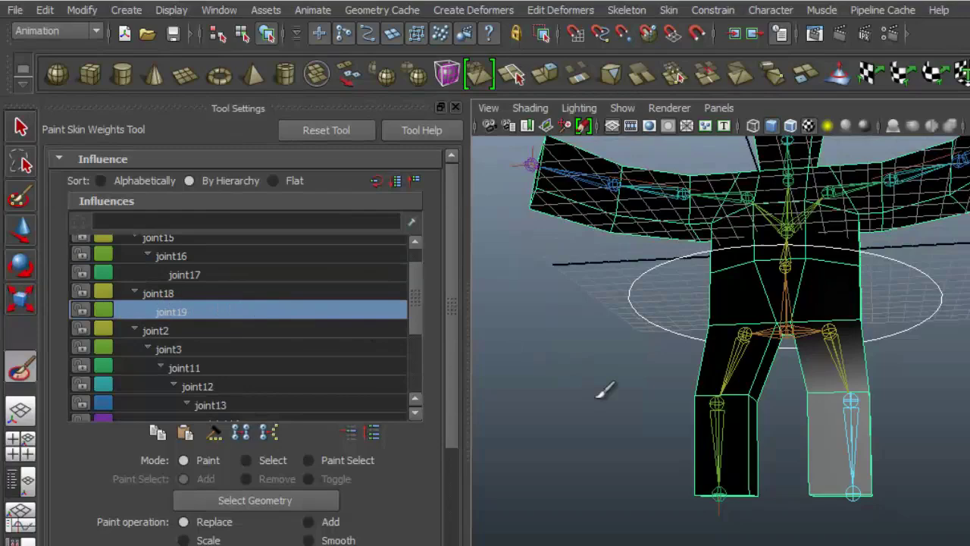
left_click_drag(759, 523, 853, 438, "alt")
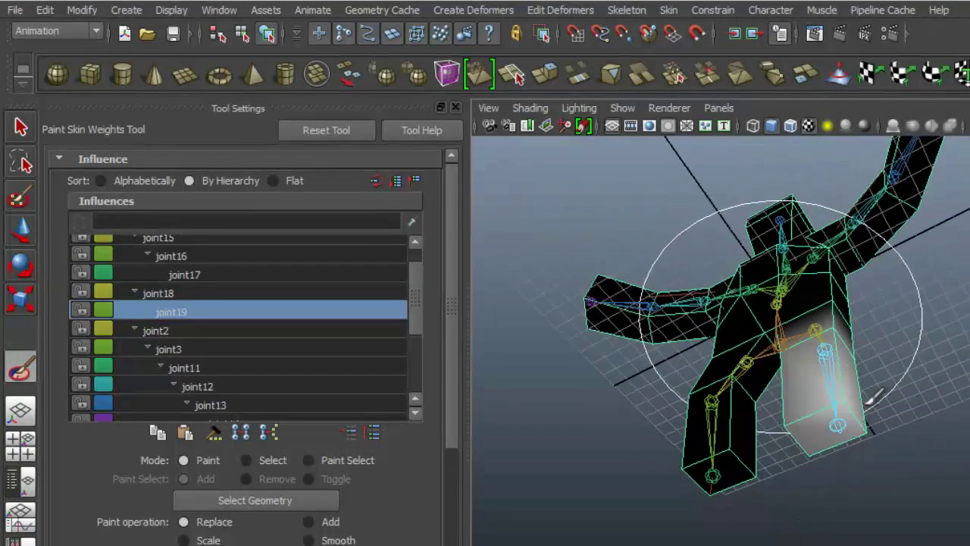
mouse_move(871, 400)
left_mouse_down()
mouse_move(861, 442)
mouse_move(823, 414)
mouse_move(858, 424)
mouse_move(834, 406)
mouse_move(792, 417)
mouse_move(815, 428)
left_mouse_up()
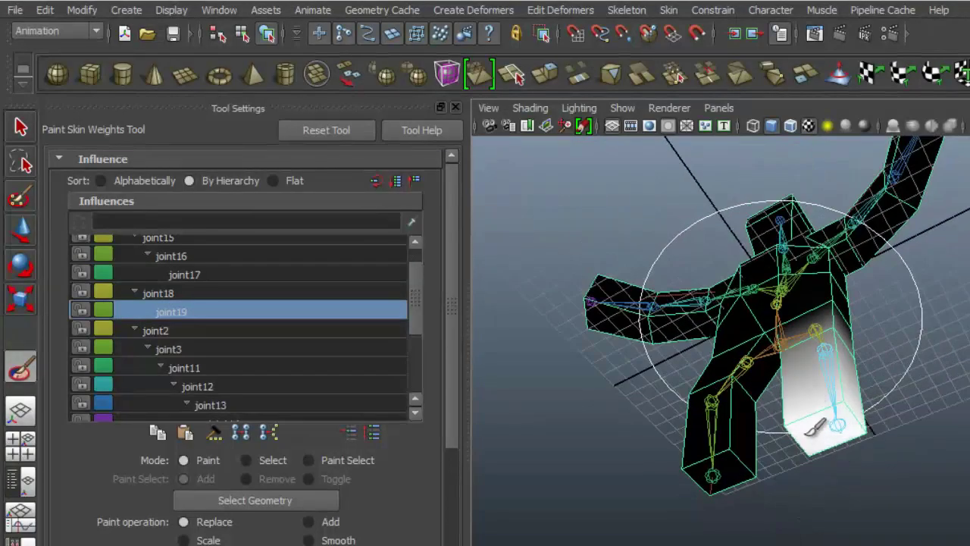
mouse_move(806, 468)
left_mouse_down("alt")
mouse_move(766, 429)
mouse_move(773, 425)
mouse_move(758, 485)
left_mouse_up("alt")
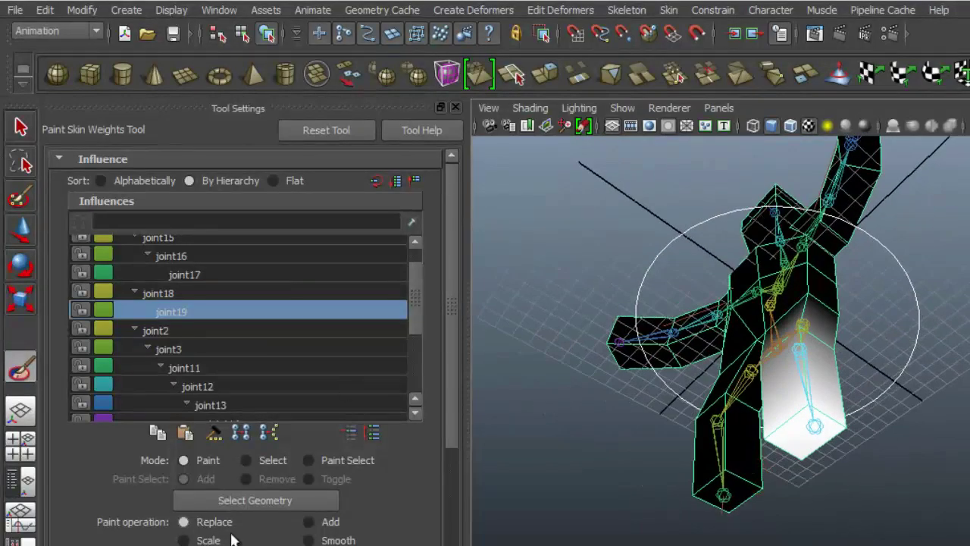
- Lower the paint Value to 0 and frame the legs from the front
left_click_drag(455, 362, 429, 539)
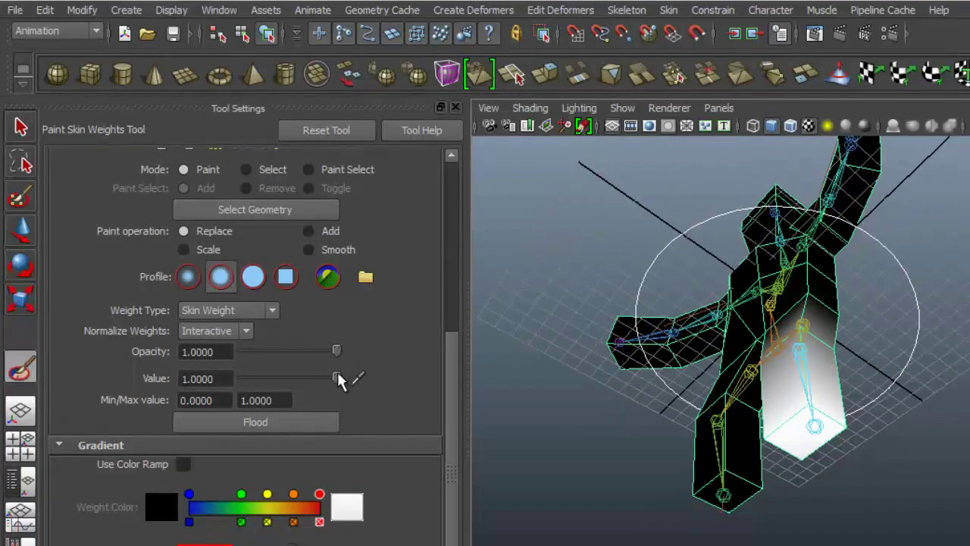
left_click_drag(338, 377, 318, 377)
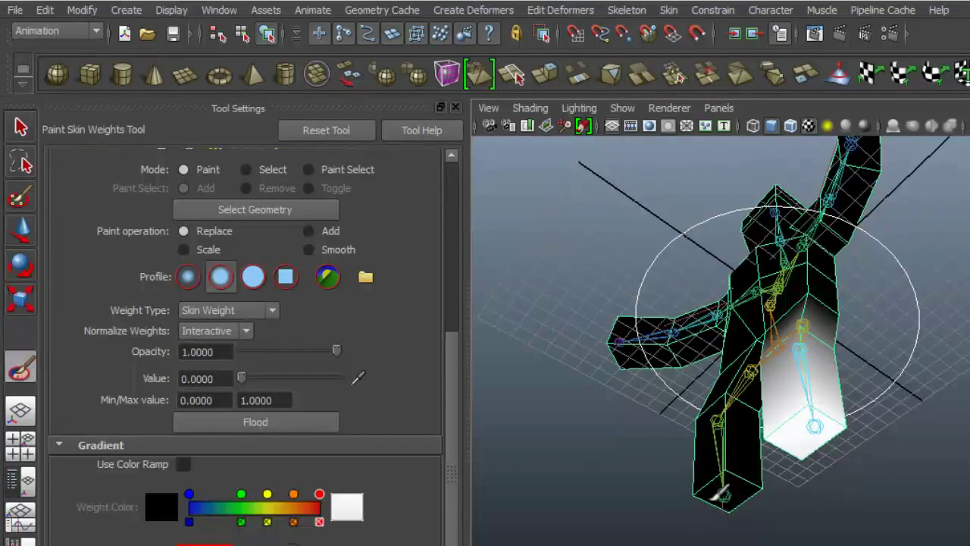
left_click_drag(724, 470, 808, 530, "alt")
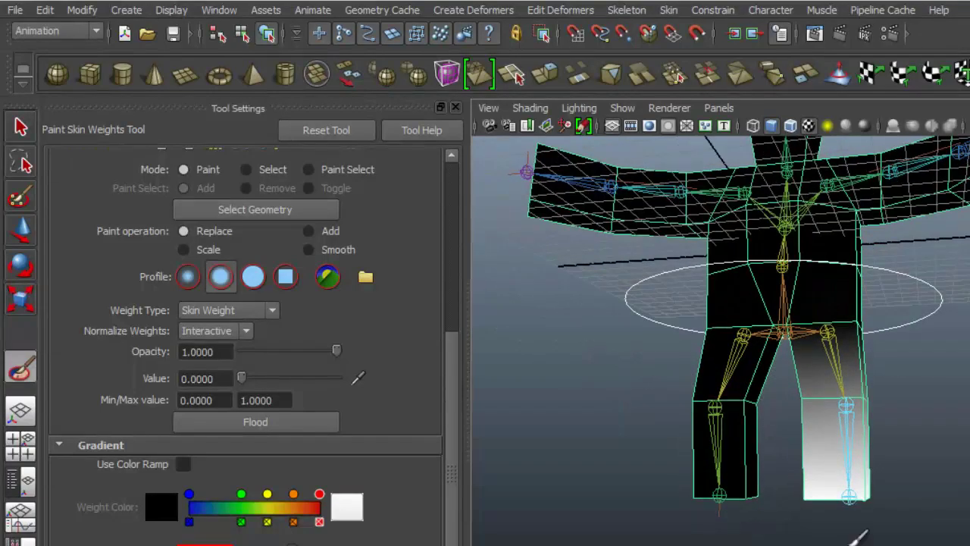
scroll(812, 516, "up", 5)
middle_click_drag(816, 500, 727, 411, "alt")
scroll(743, 406, "down", 6)
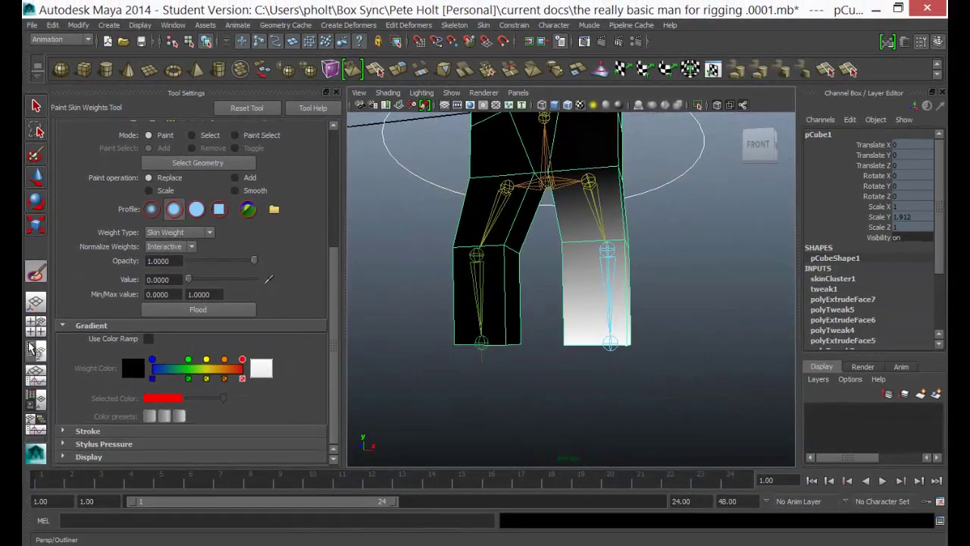
- Show the Outliner and select L_foot_handle
left_click(34, 357)
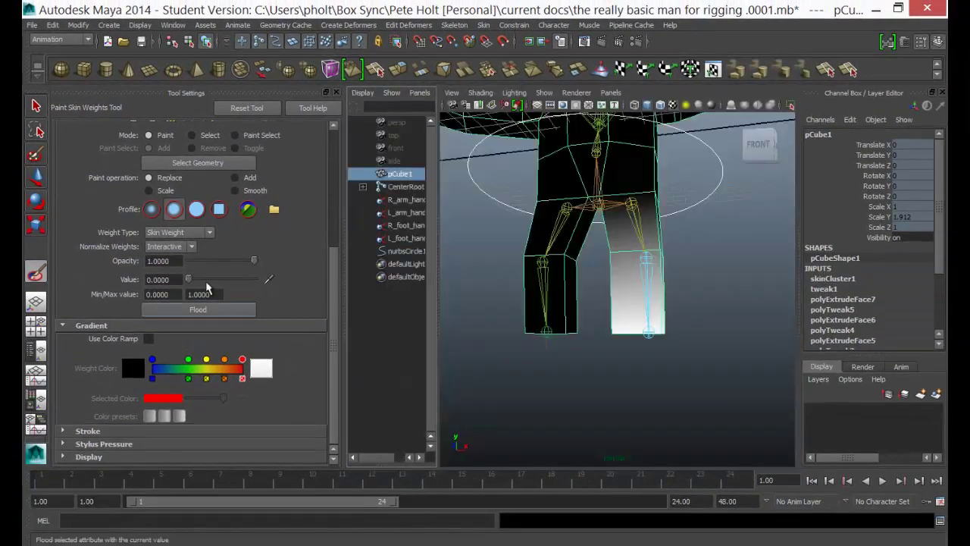
left_click(406, 239)
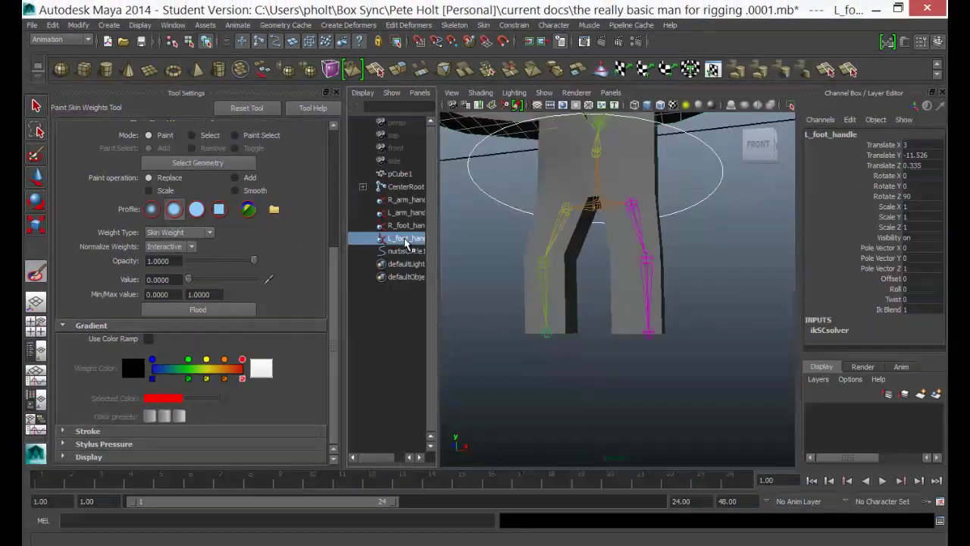
left_click(402, 226)
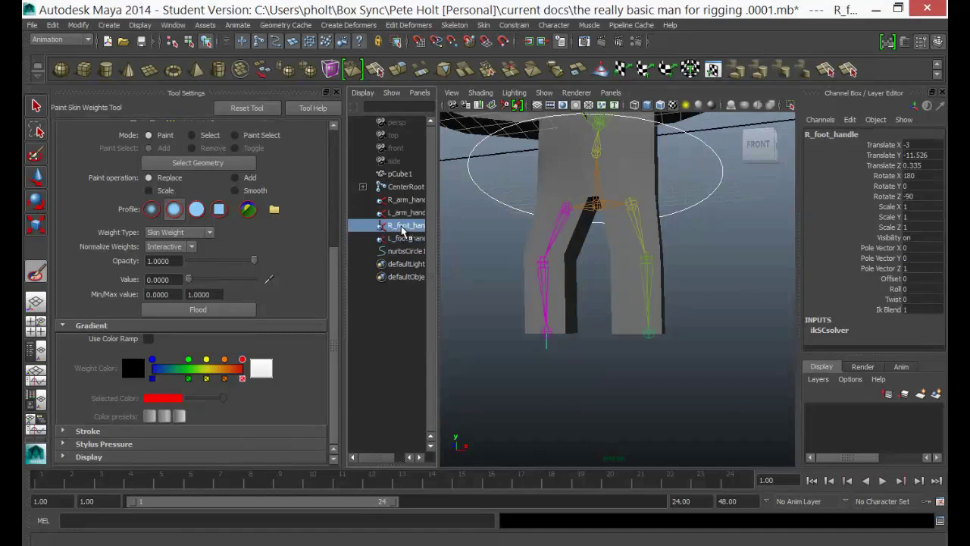
left_click(405, 238)
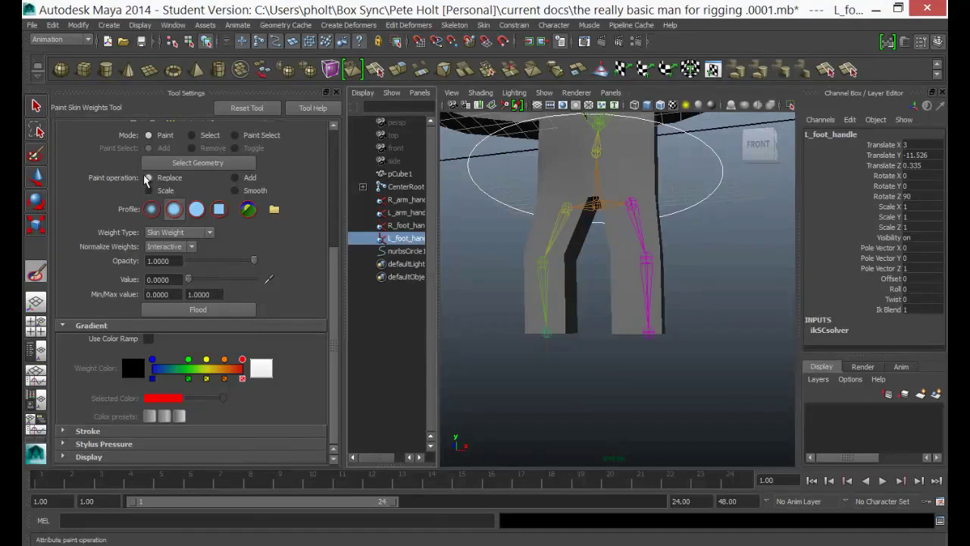
- Test-bend the left leg with L_foot_handle, undo the move, and select the box man mesh
left_click(36, 177)
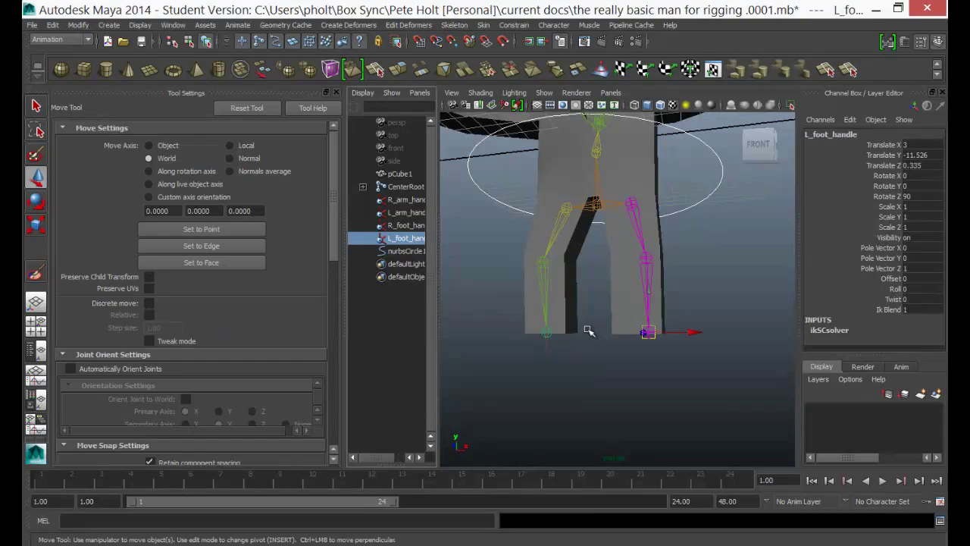
left_click_drag(649, 332, 661, 308)
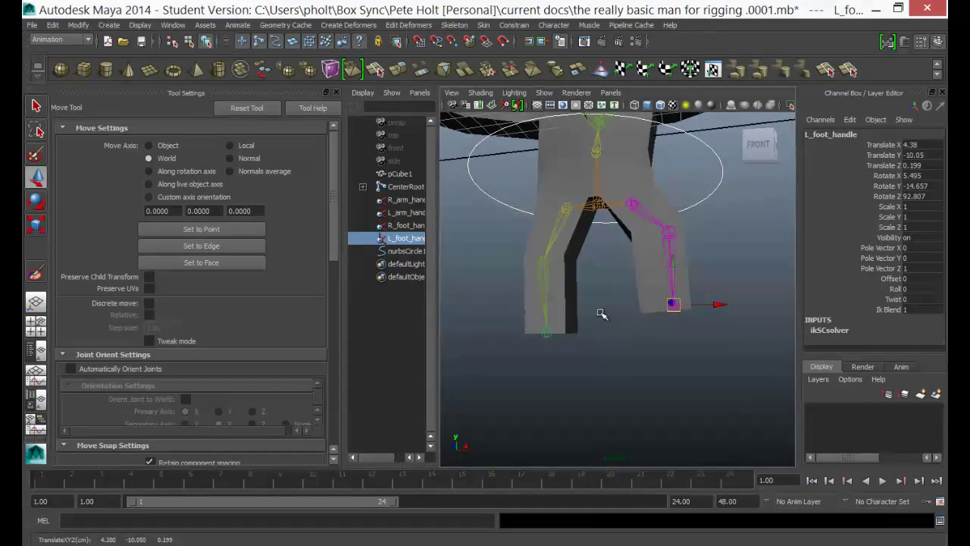
left_click_drag(674, 303, 639, 314)
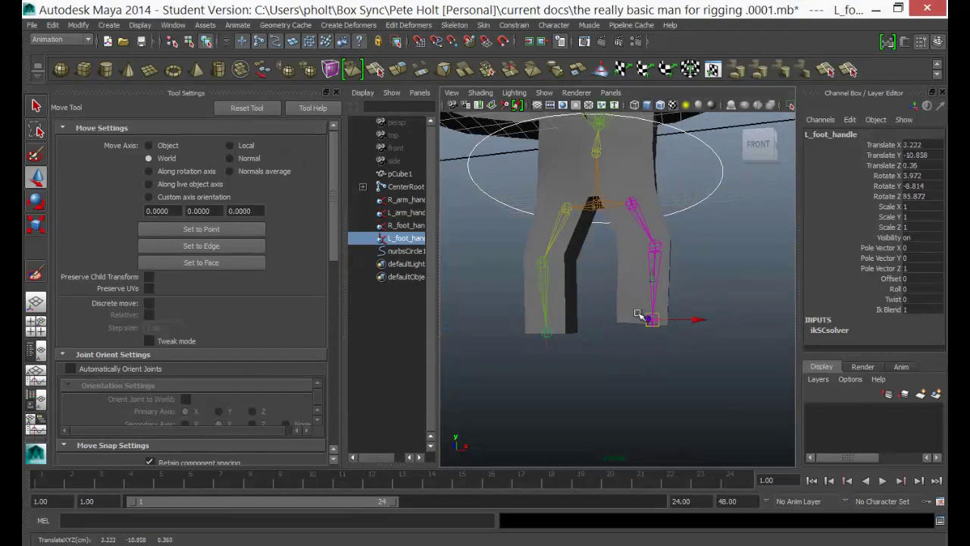
key("ctrl+z")
key("ctrl+z")
key("ctrl+z")
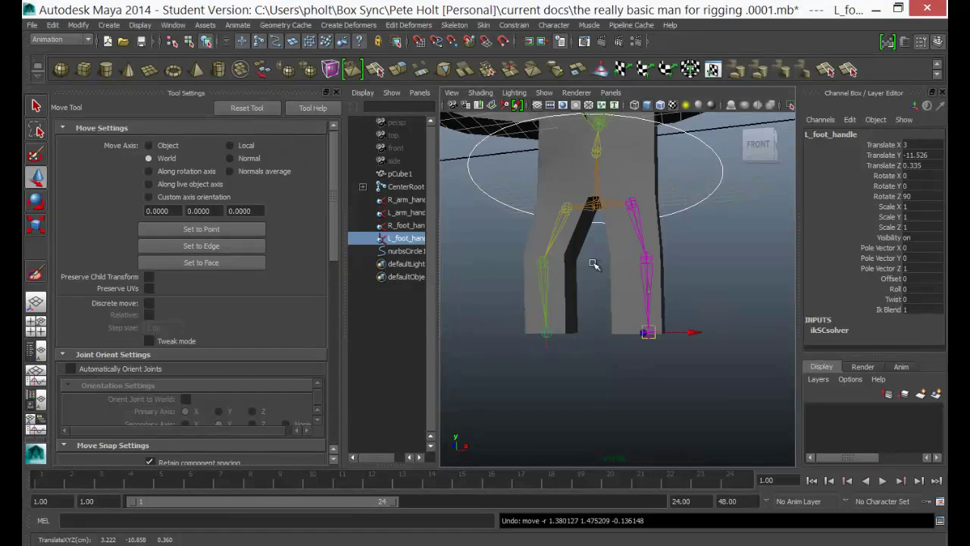
left_click_drag(594, 263, 445, 280, "alt")
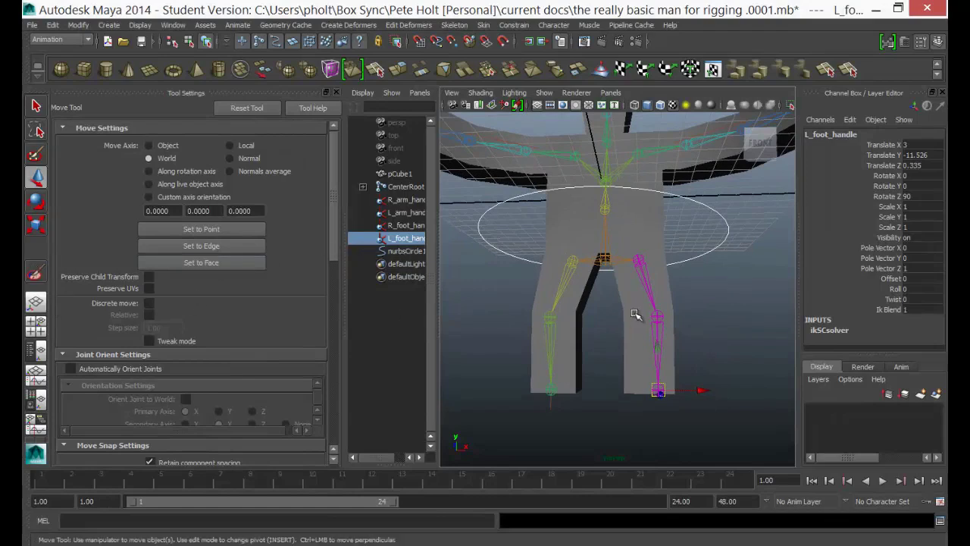
left_click(580, 304)
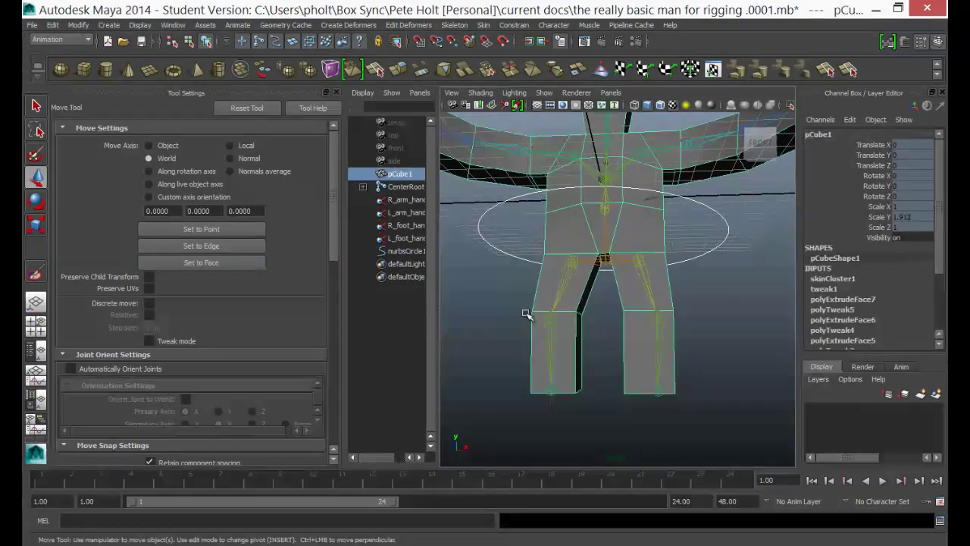
- Activate the Paint Skin Weights Tool on pCube1 with Value 1.0 and expand the Stroke settings
left_click(35, 272)
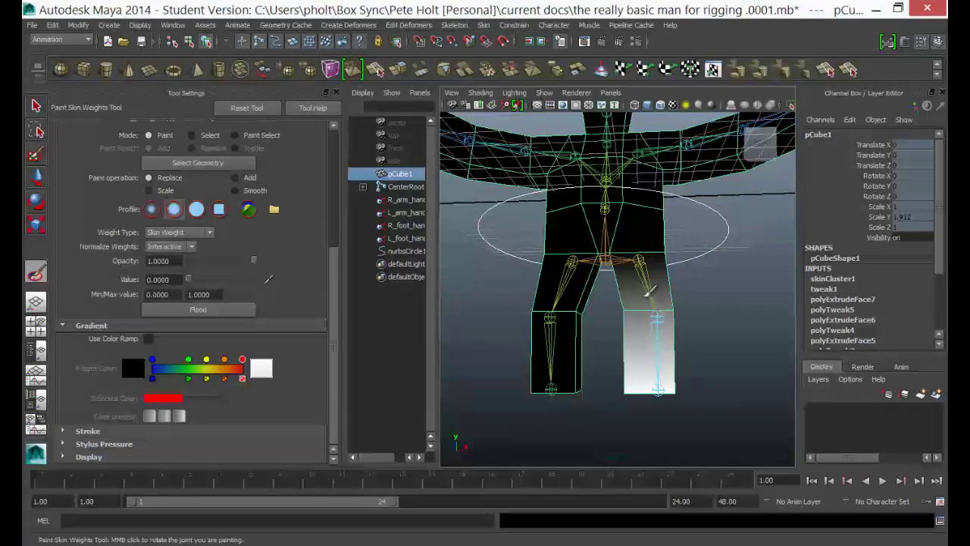
left_click_drag(189, 280, 271, 292)
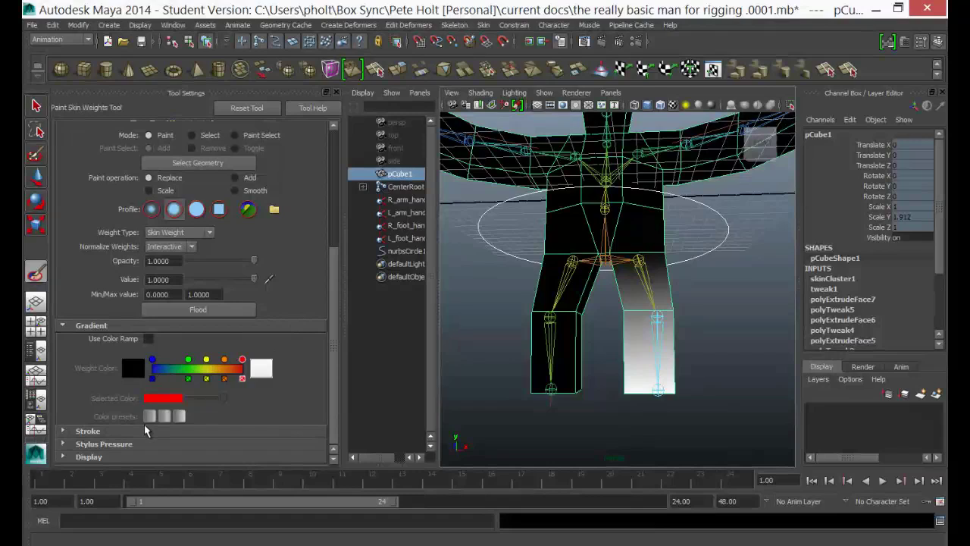
left_click(63, 431)
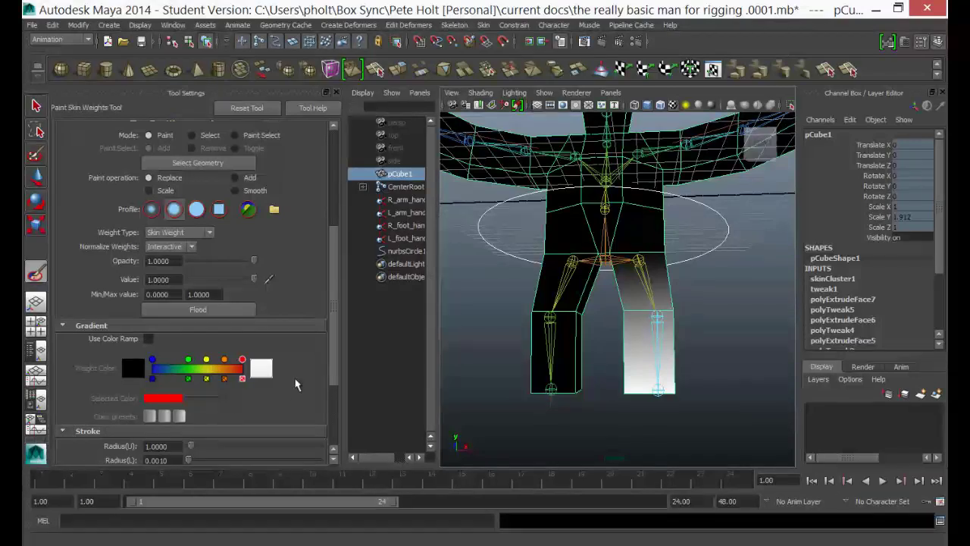
scroll(326, 374, "down", 3)
scroll(326, 374, "down", 1)
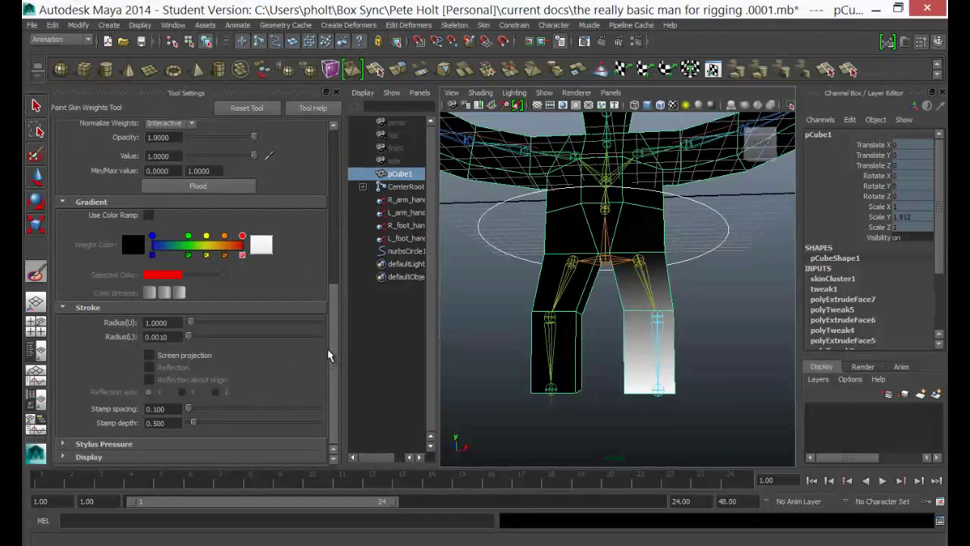
left_click_drag(332, 342, 328, 168)
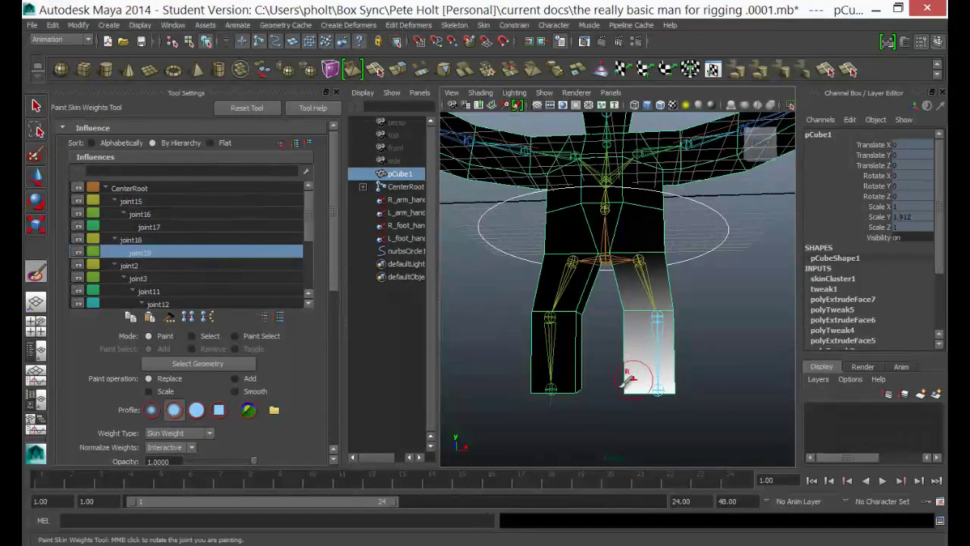
- Lock joint19 and joint17 weights and pick joint18 as the paint influence
left_click(79, 251)
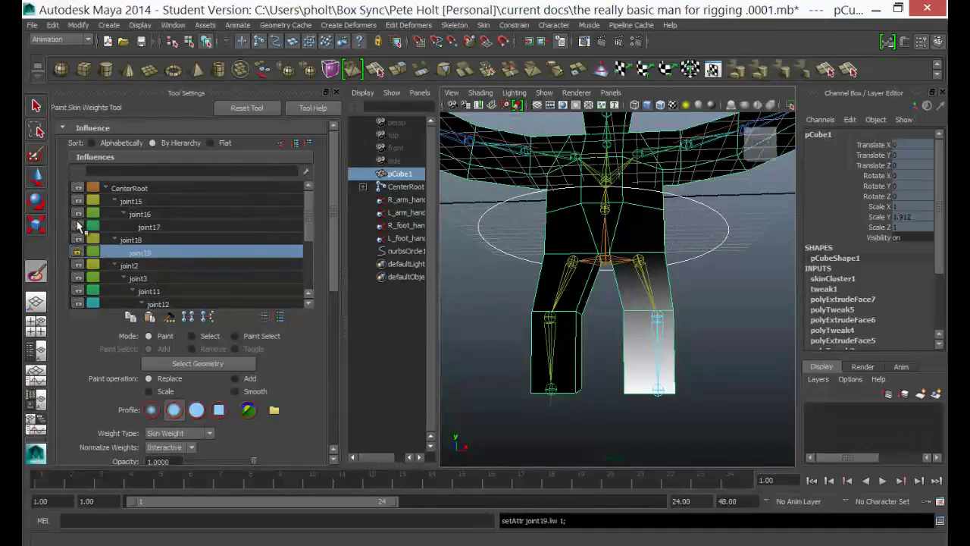
left_click(78, 226)
left_click(148, 240)
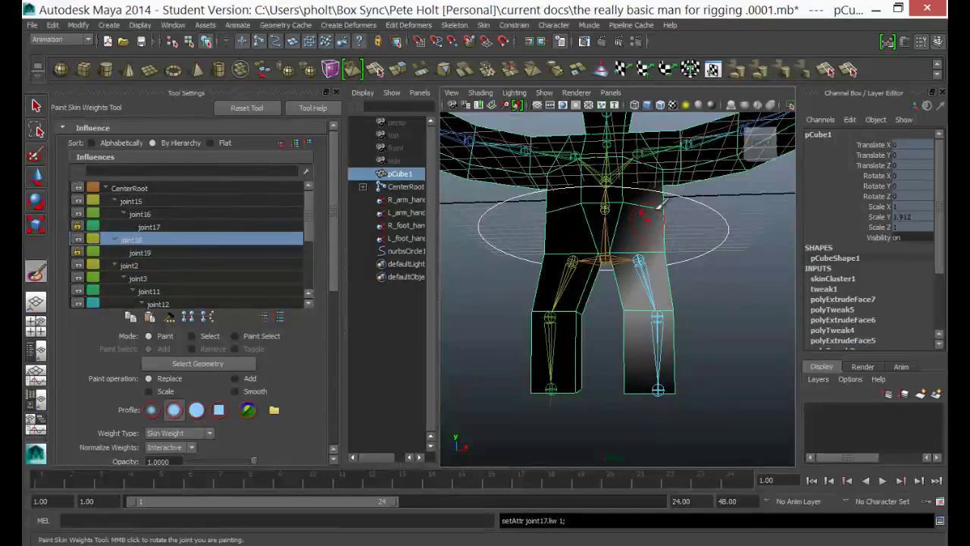
left_click_drag(692, 228, 670, 153, "alt")
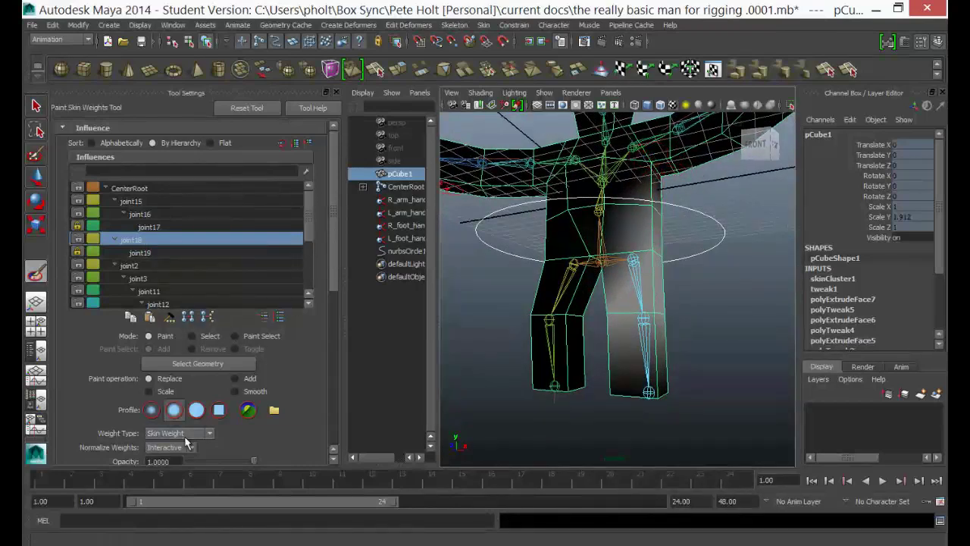
left_click_drag(331, 259, 328, 345)
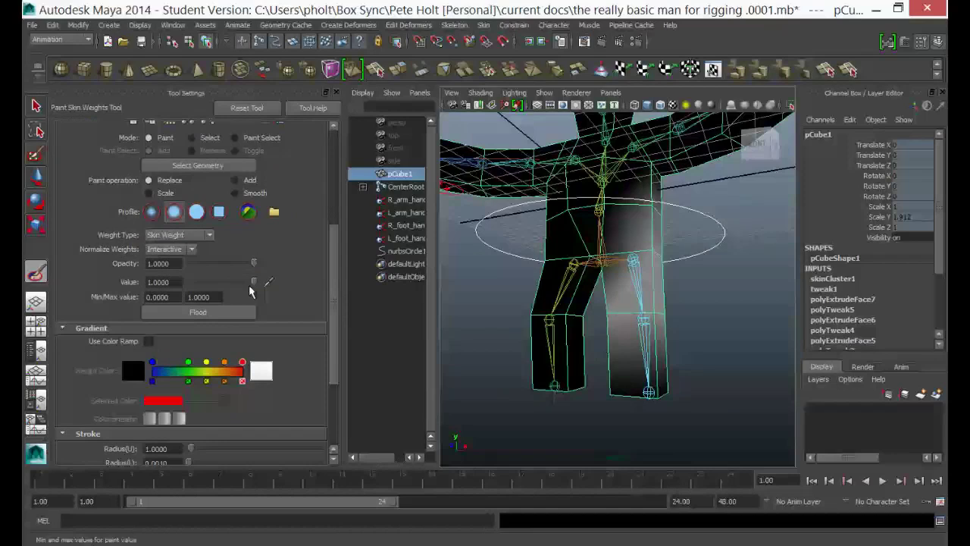
- Set the paint Value to 0 and paint joint18's influence off the torso
left_click_drag(254, 282, 141, 285)
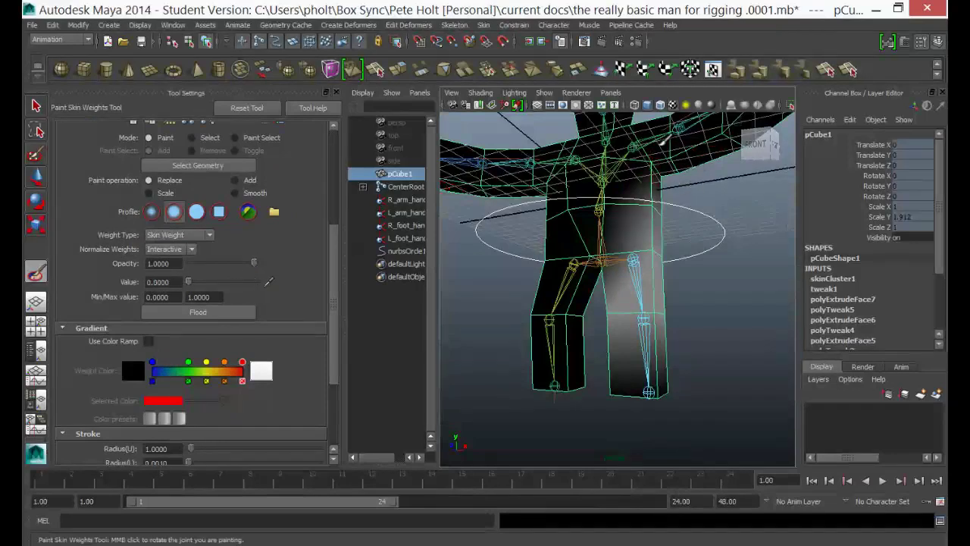
mouse_move(666, 182)
left_mouse_down()
mouse_move(671, 205)
mouse_move(695, 199)
mouse_move(607, 194)
mouse_move(600, 218)
mouse_move(670, 206)
left_mouse_up()
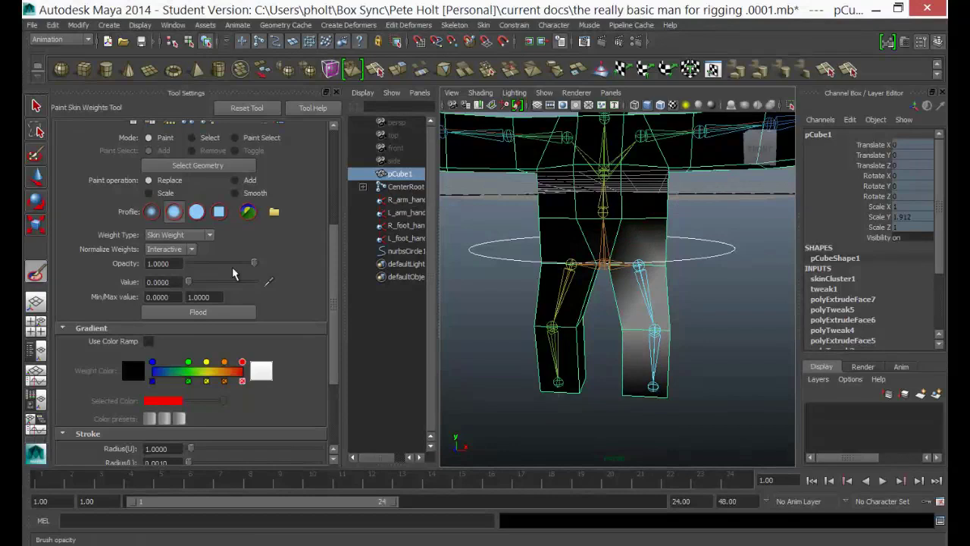
left_click_drag(337, 236, 332, 133)
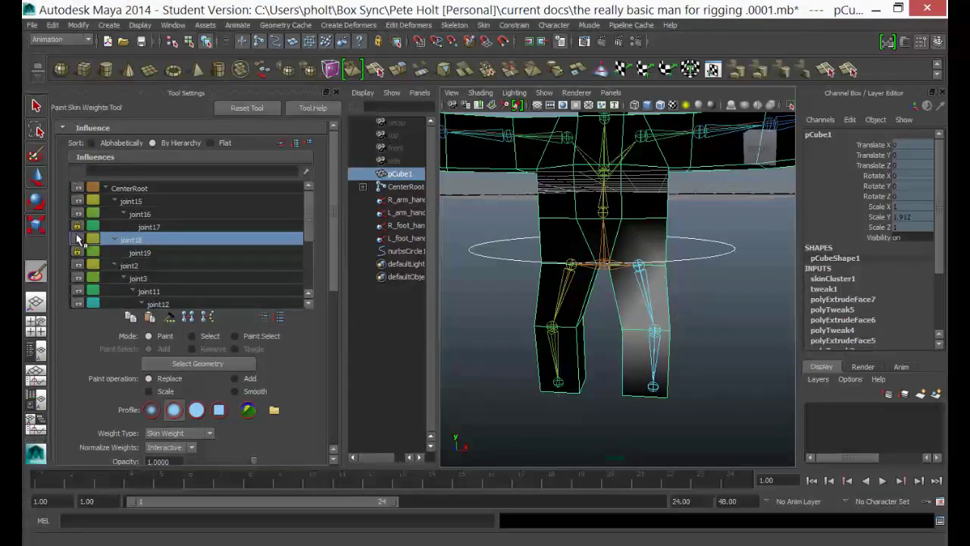
- Lock joint18's weights, close Tool Settings, and select L_foot_handle in the Outliner
left_click(78, 239)
left_click(136, 201)
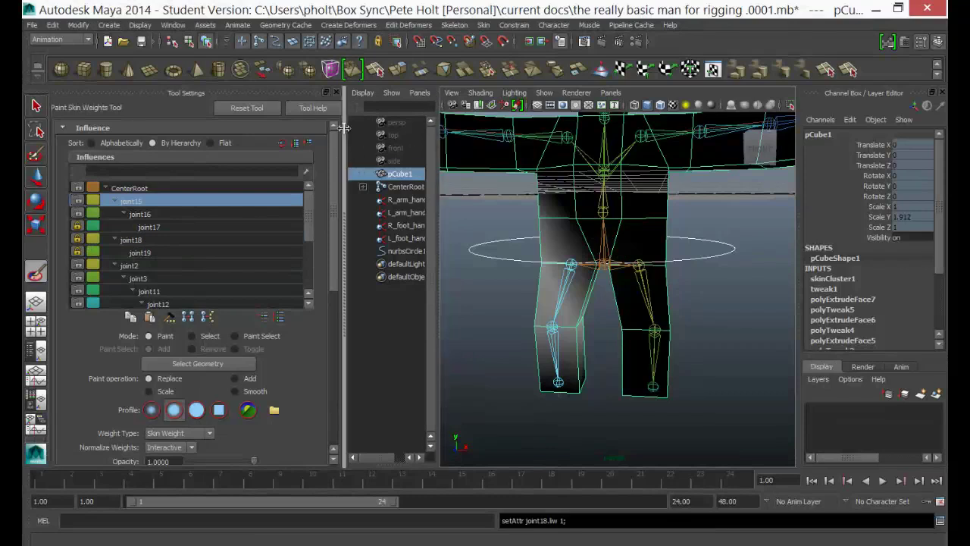
left_click(335, 92)
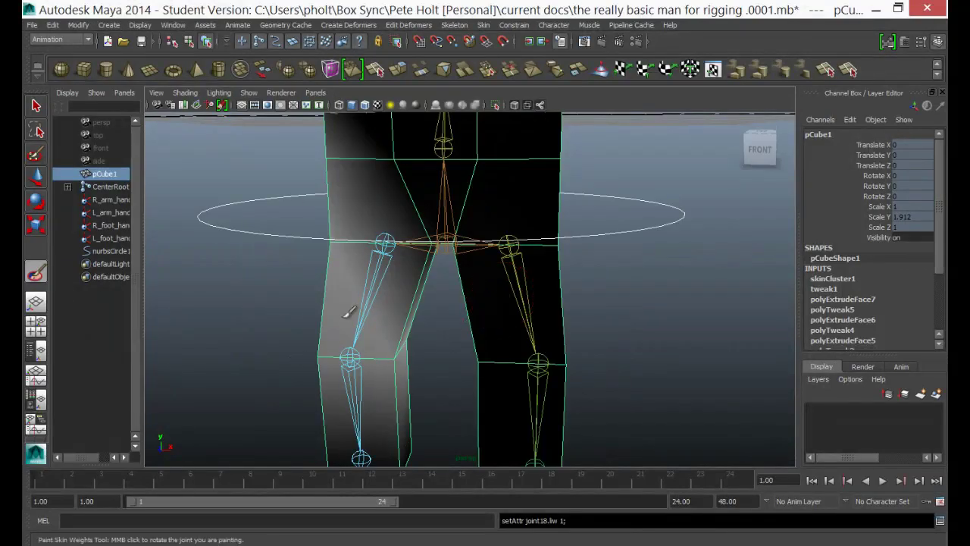
left_click(122, 238)
- Bend both legs by moving R_foot_handle and L_foot_handle (to 3.858, -8.373, -0.481), then orbit to inspect
scroll(273, 212, "down", 3)
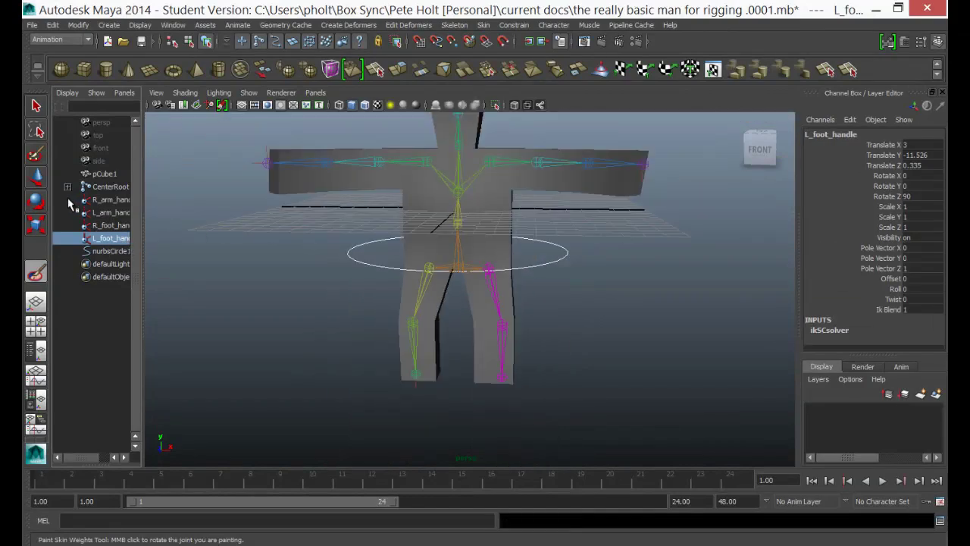
left_click(35, 225)
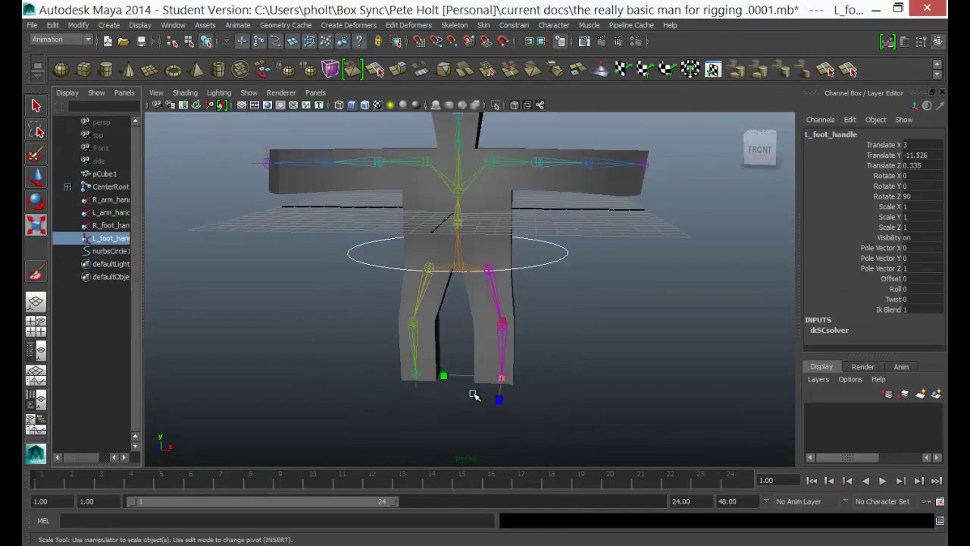
left_click(38, 180)
mouse_move(500, 379)
left_mouse_down()
mouse_move(521, 334)
mouse_move(491, 372)
mouse_move(507, 325)
mouse_move(493, 379)
left_mouse_up()
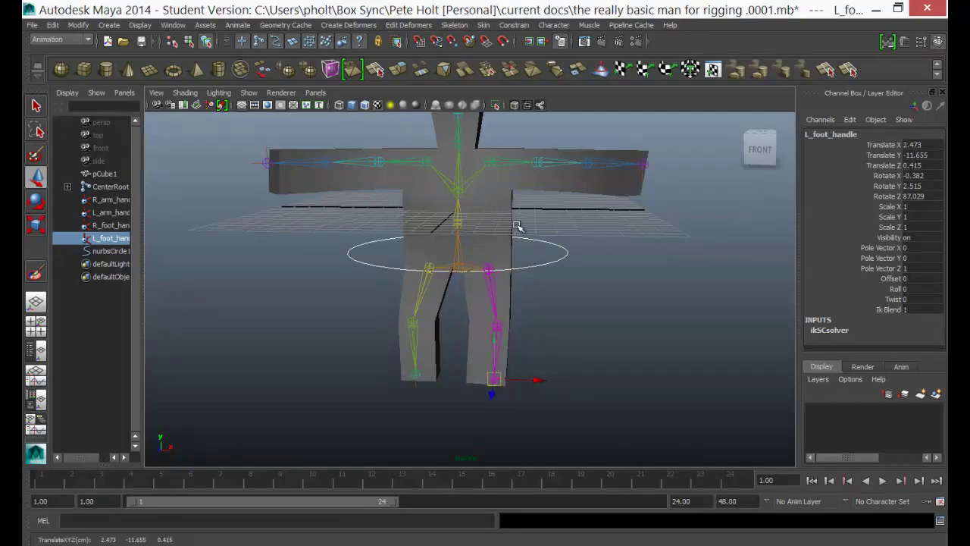
left_click(418, 377)
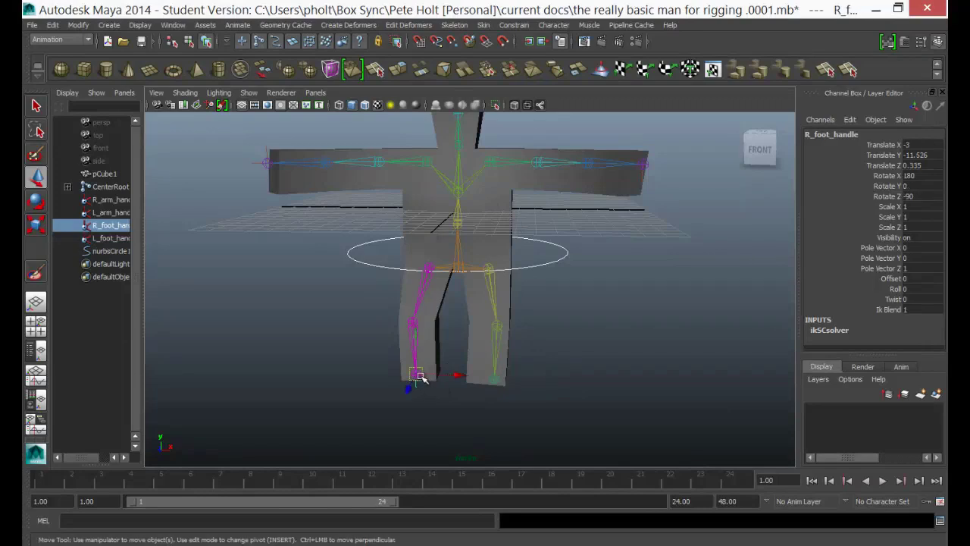
left_click_drag(422, 376, 421, 329)
left_click(497, 384)
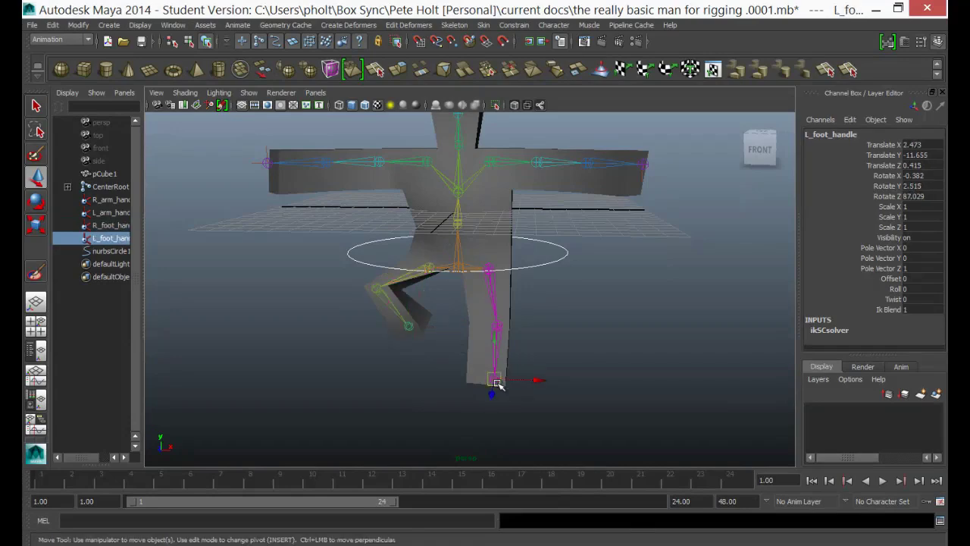
left_click_drag(495, 390, 518, 343)
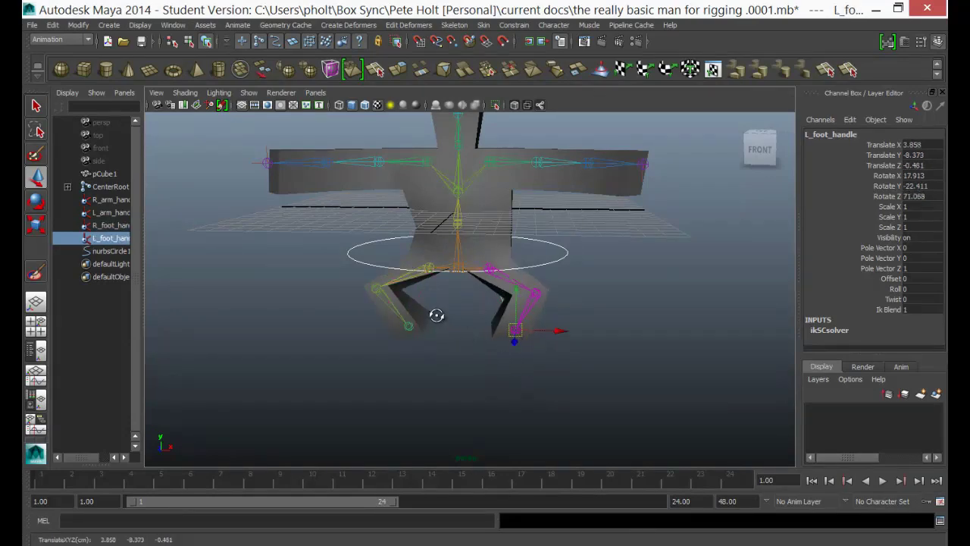
left_click_drag(433, 318, 472, 284, "alt")
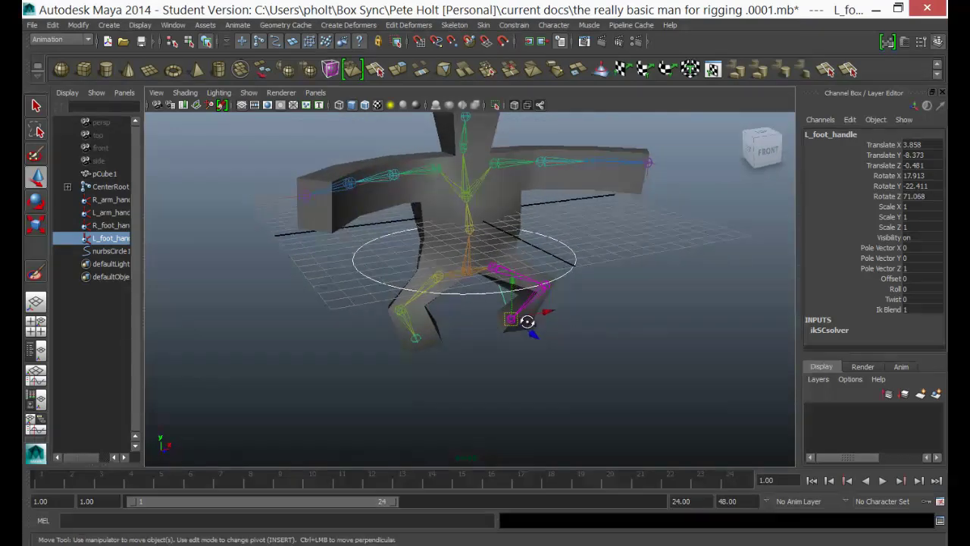
left_click_drag(524, 321, 472, 295, "alt")
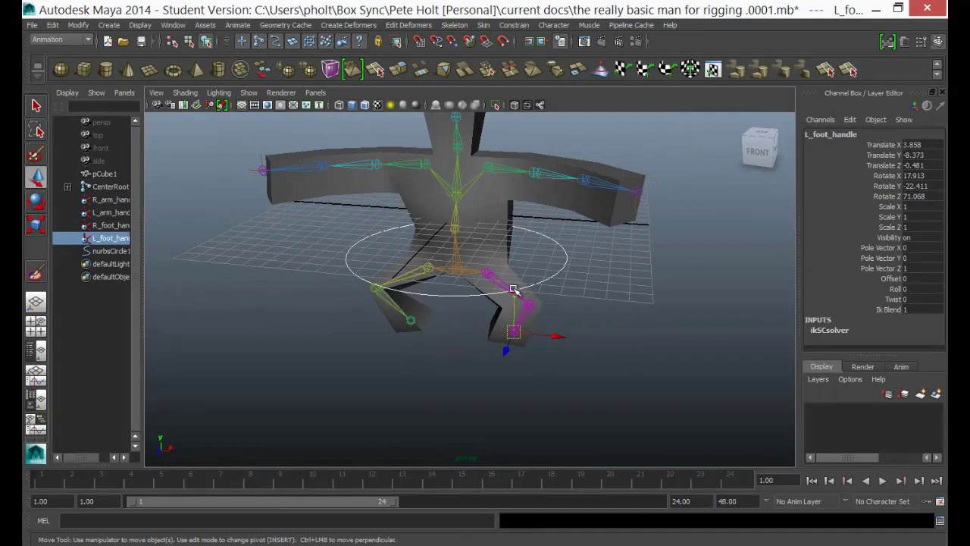